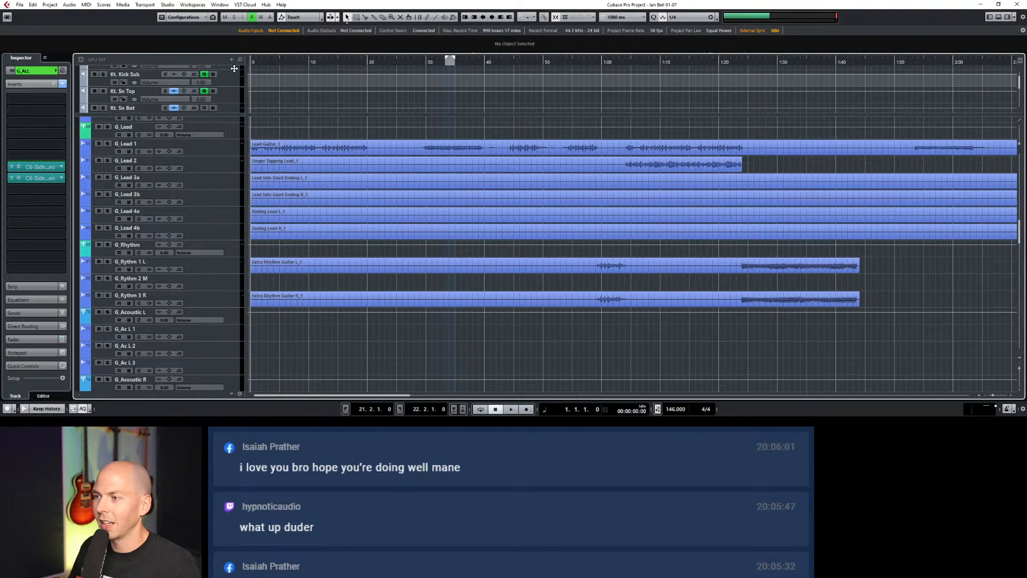
# Play the full mix from the start of the song for a few bars and stop playback.
pyautogui.press('h')
pyautogui.scroll(10, 301, 213)
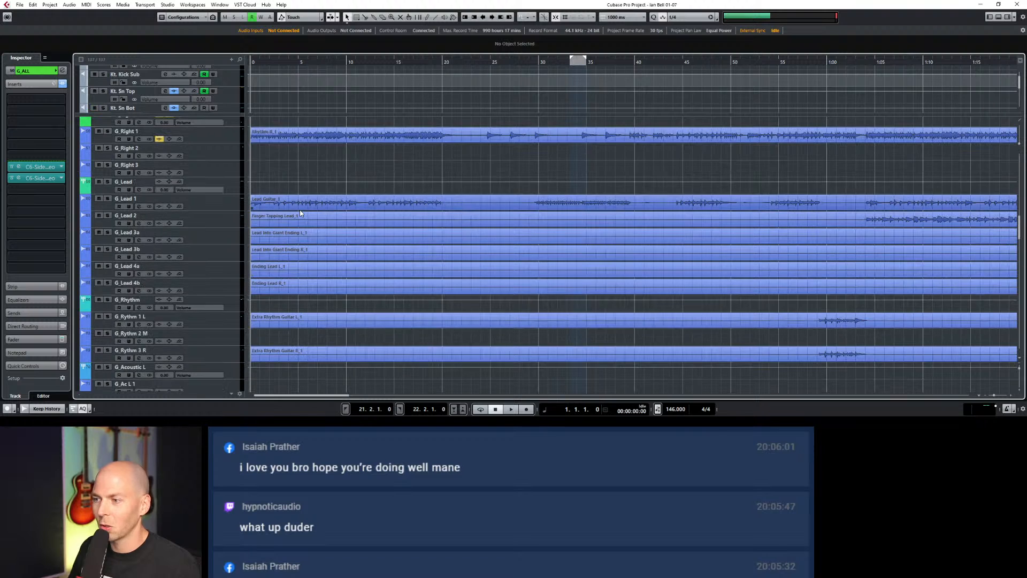
pyautogui.scroll(-8, 299, 213)
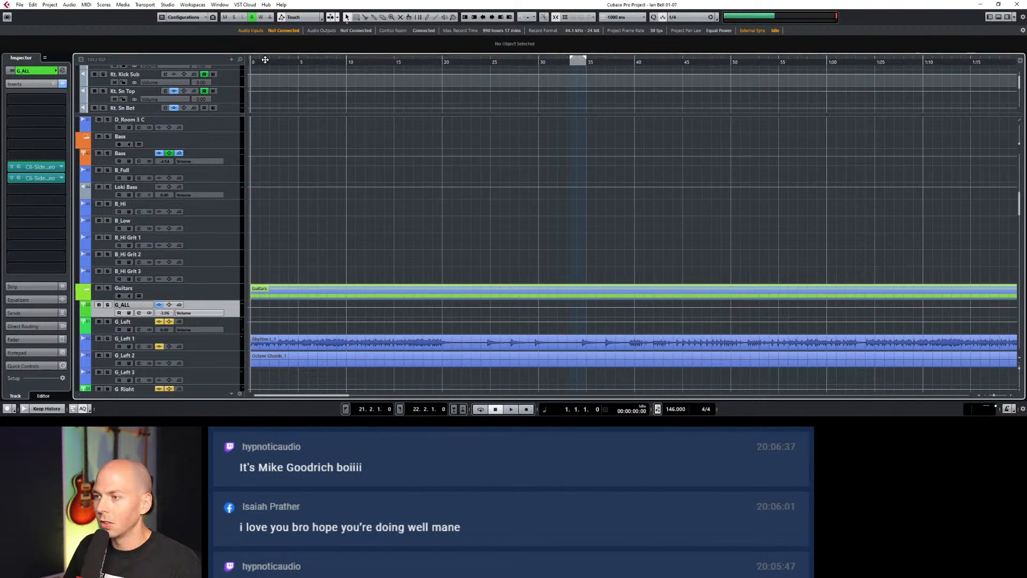
pyautogui.moveTo(254, 63); pyautogui.dragTo(254, 69)
pyautogui.press('space')
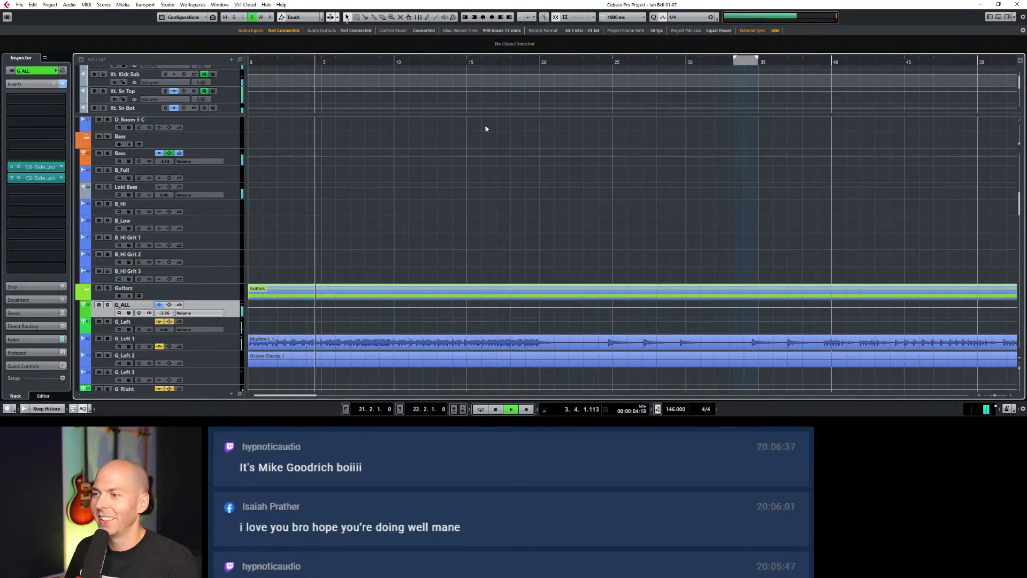
pyautogui.scroll(-5, 200, 299)
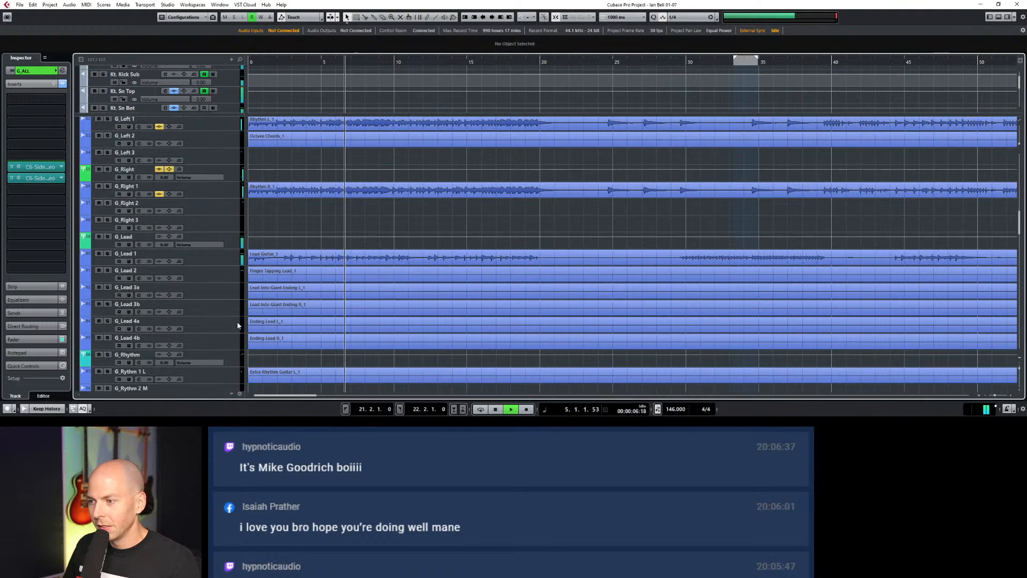
pyautogui.scroll(10, 194, 252)
pyautogui.press('space')
# Collapse the Bass and Drums folder tracks and solo only those two folders during playback.
pyautogui.scroll(-3, 193, 252)
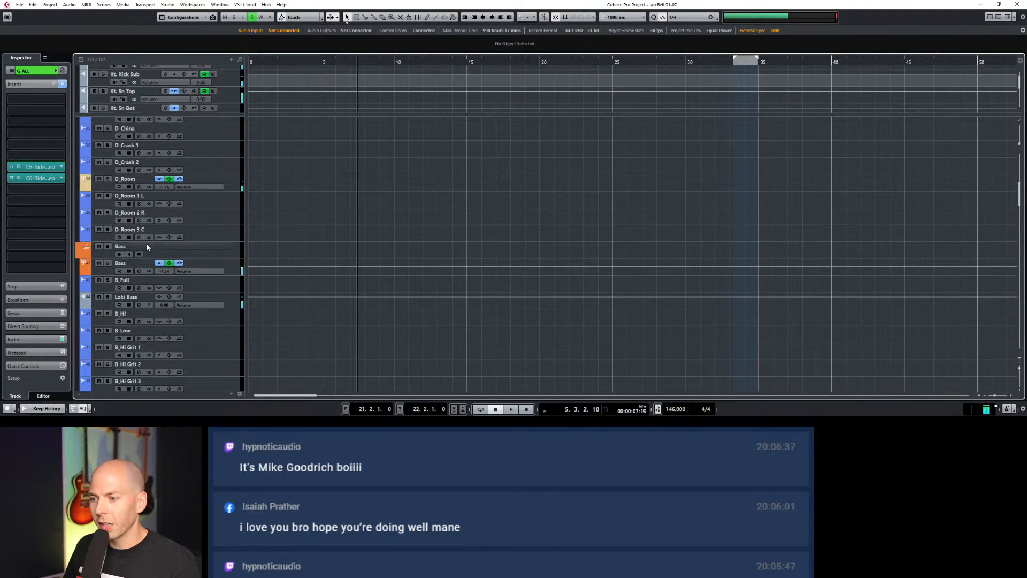
pyautogui.click(87, 247)
pyautogui.scroll(6, 192, 276)
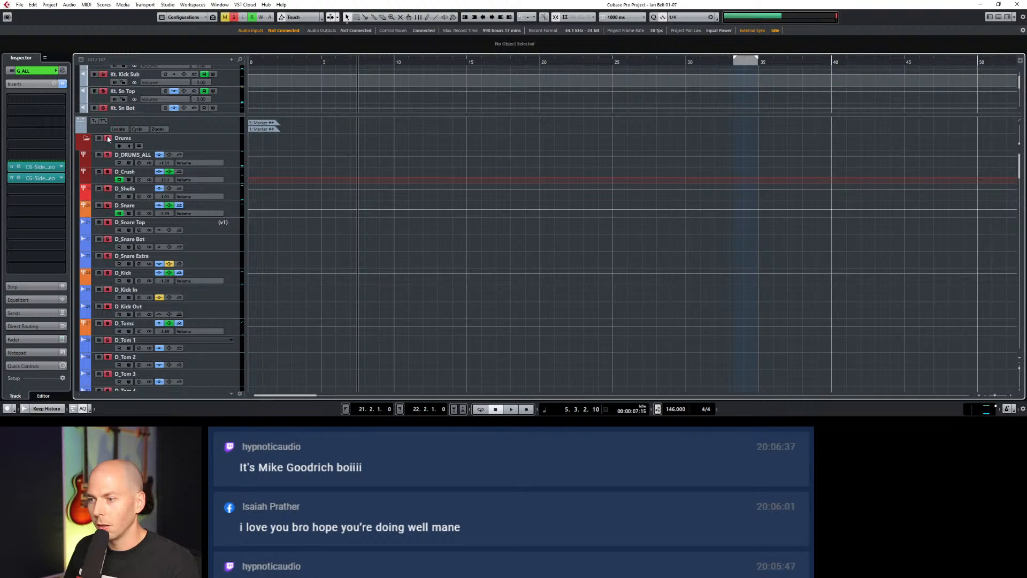
pyautogui.click(85, 139)
pyautogui.press('space')
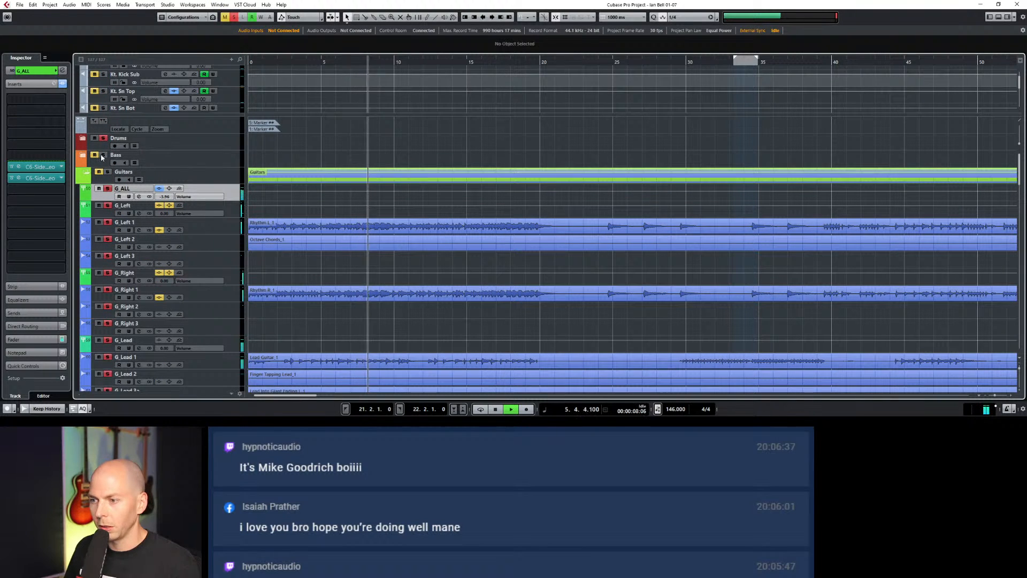
pyautogui.click(99, 173)
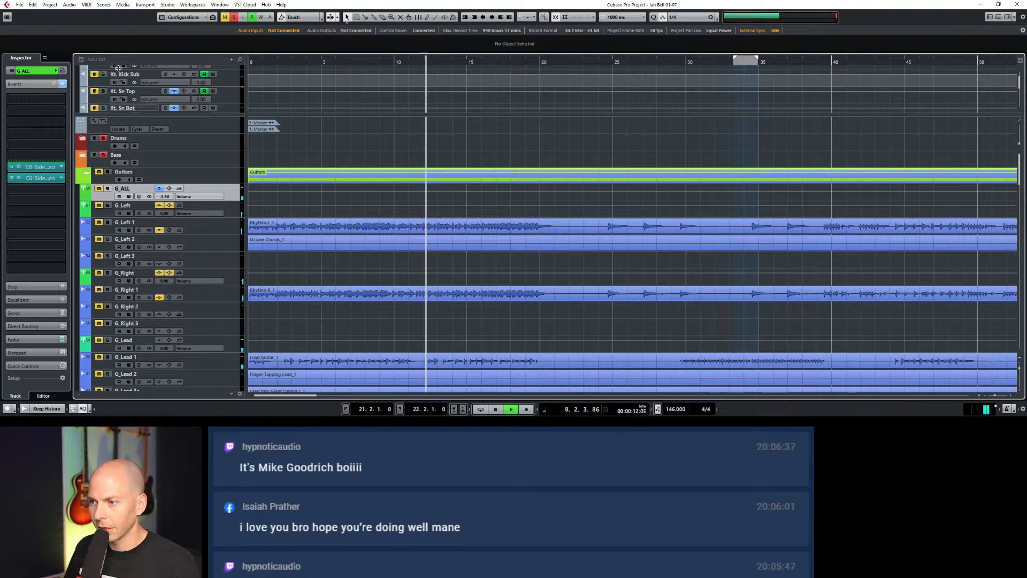
# Enlarge the upper track section and add the Kt. Kick drum instrument tracks to the solo.
pyautogui.scroll(1, 109, 84)
pyautogui.moveTo(114, 114); pyautogui.dragTo(113, 175)
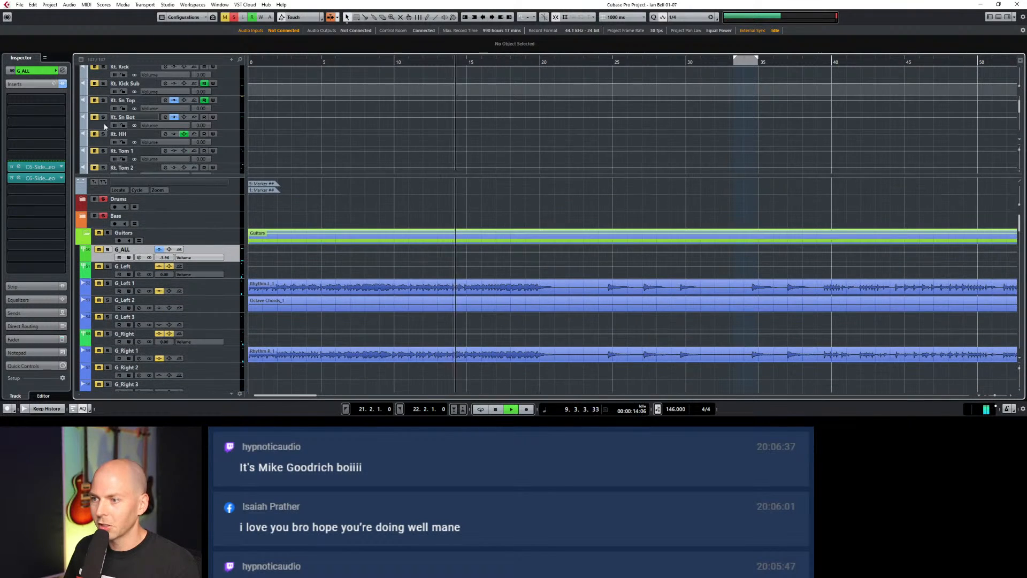
pyautogui.scroll(1, 107, 107)
pyautogui.click(103, 86)
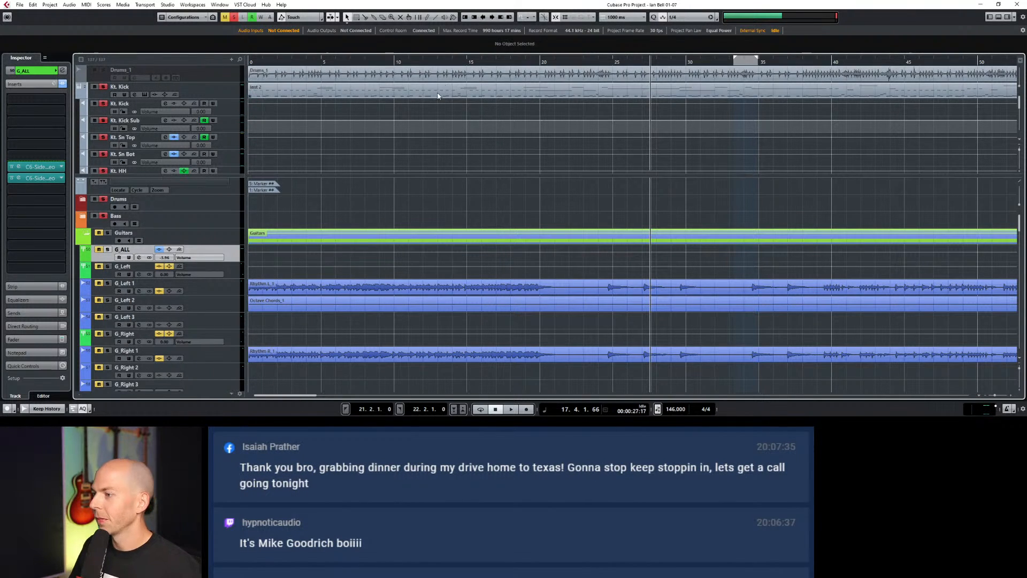
# Replay from about the 10-second mark and add the Guitars folder to the soloed tracks.
pyautogui.moveTo(396, 62); pyautogui.dragTo(393, 71)
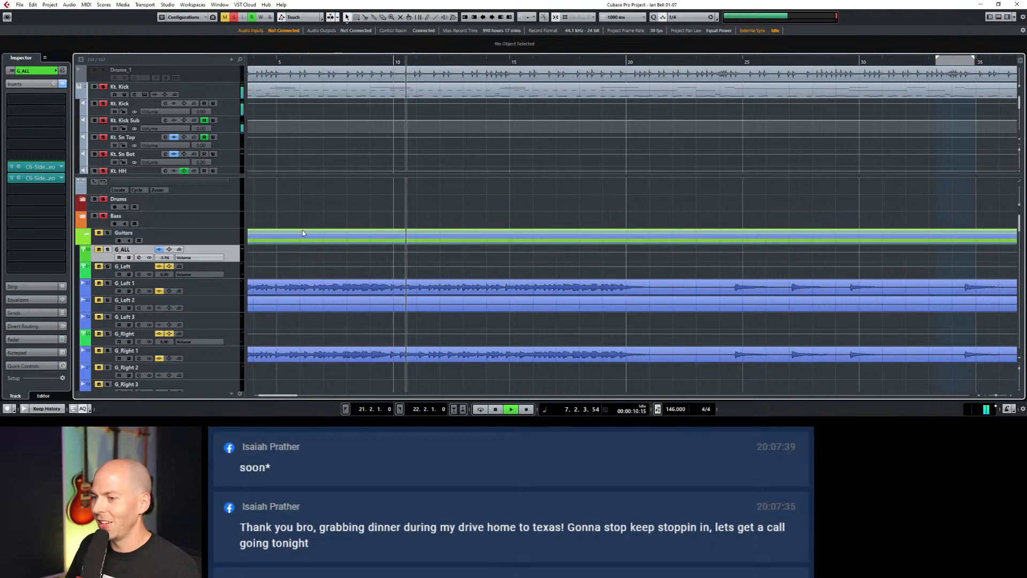
pyautogui.click(107, 233)
pyautogui.press('space')
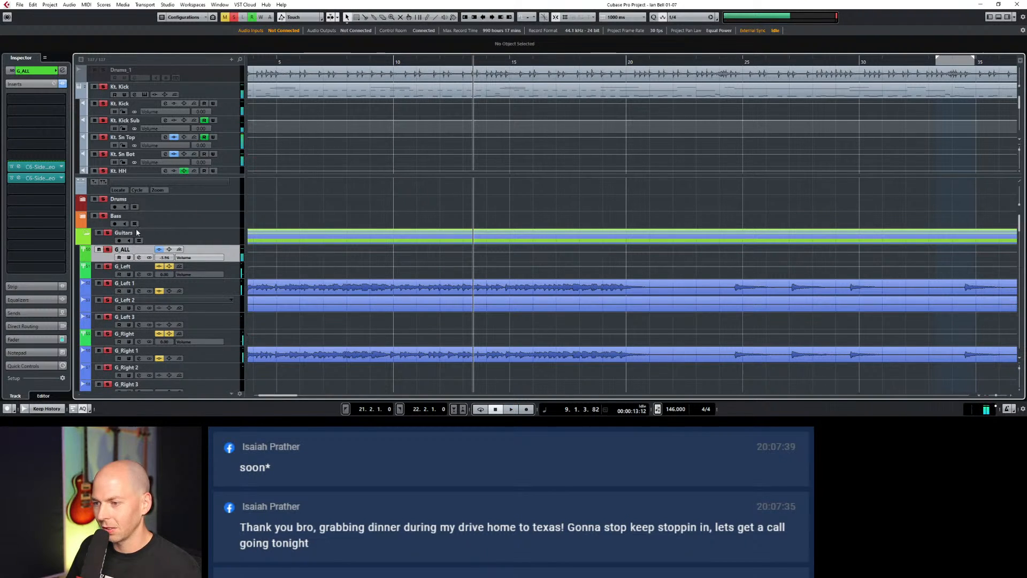
# Unsolo the bass and drum tracks and listen to the Guitars folder alone.
pyautogui.click(104, 216)
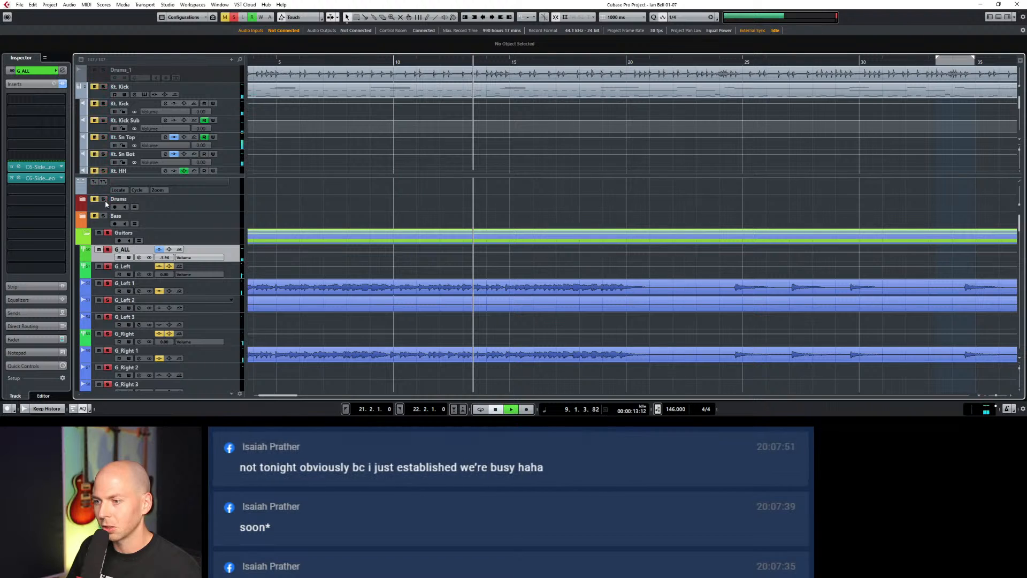
pyautogui.press('space')
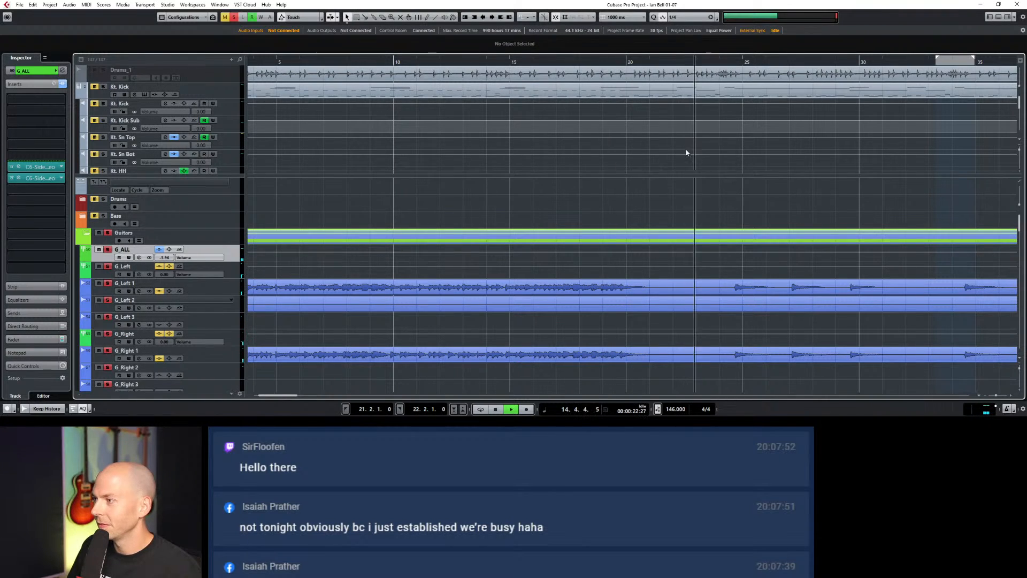
pyautogui.press('space')
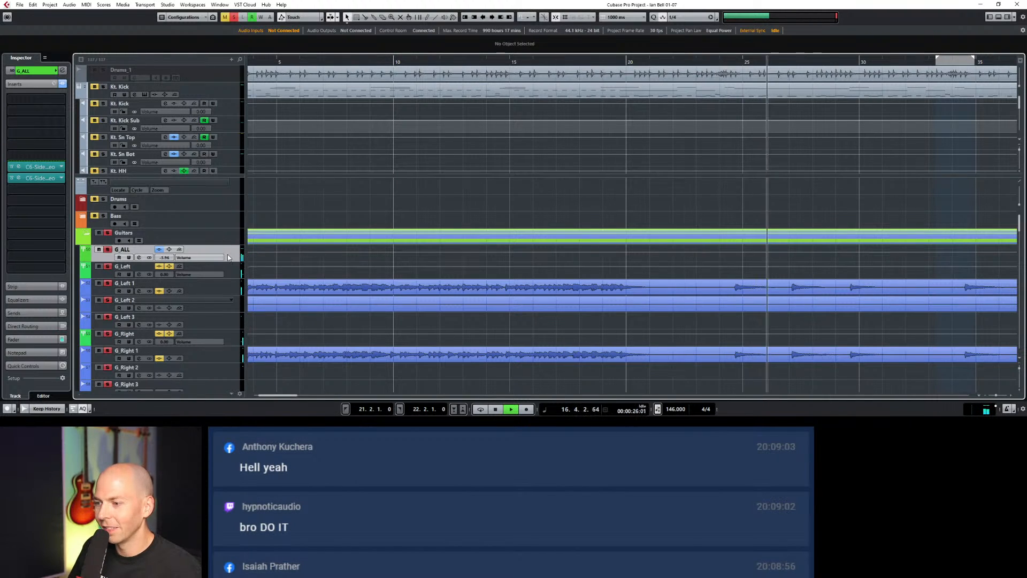
pyautogui.press('space')
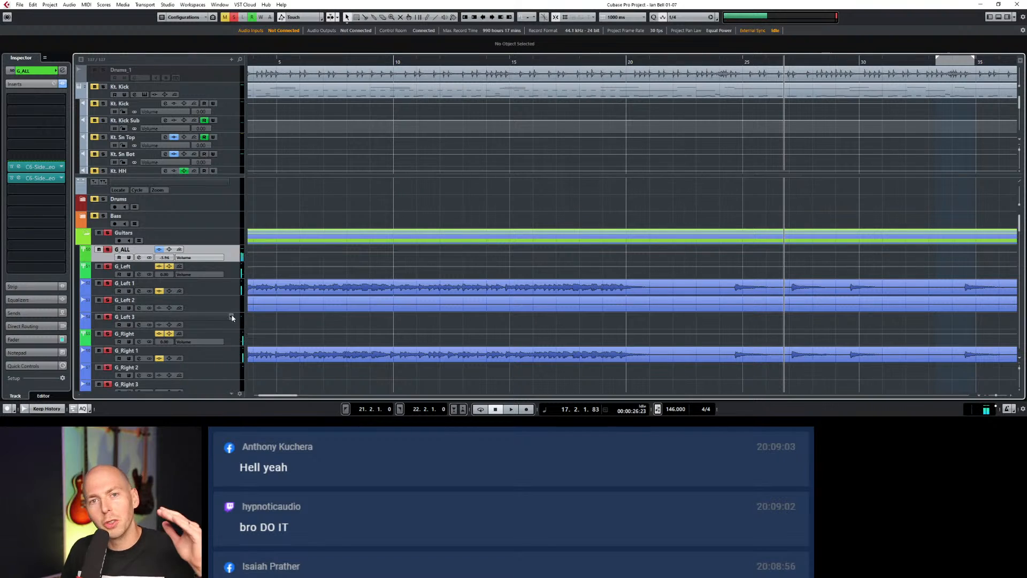
# Activate the STL Tonality insert on the G_Left 1 track and open its plugin window.
pyautogui.click(234, 288)
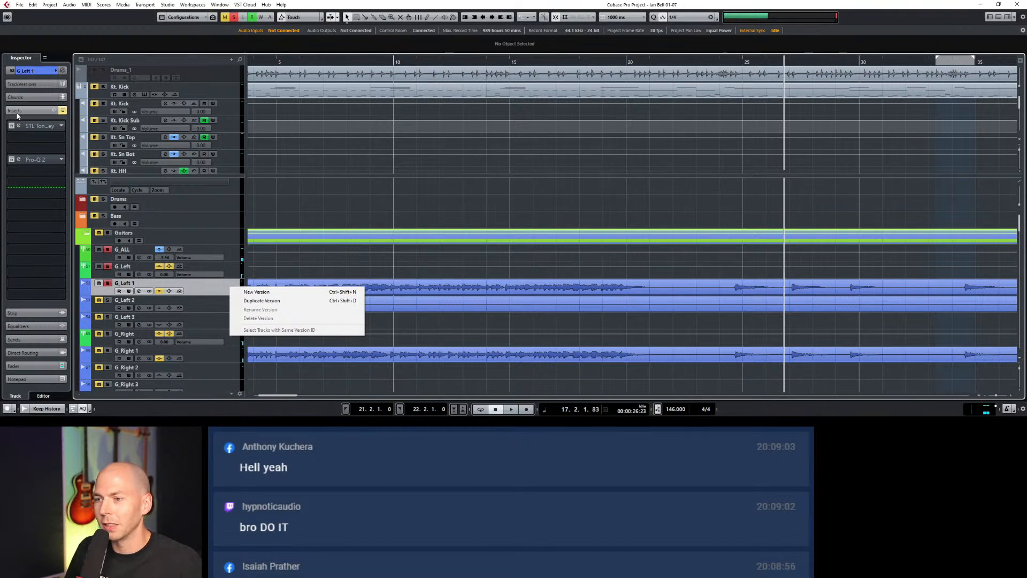
pyautogui.click(13, 129)
pyautogui.click(18, 128)
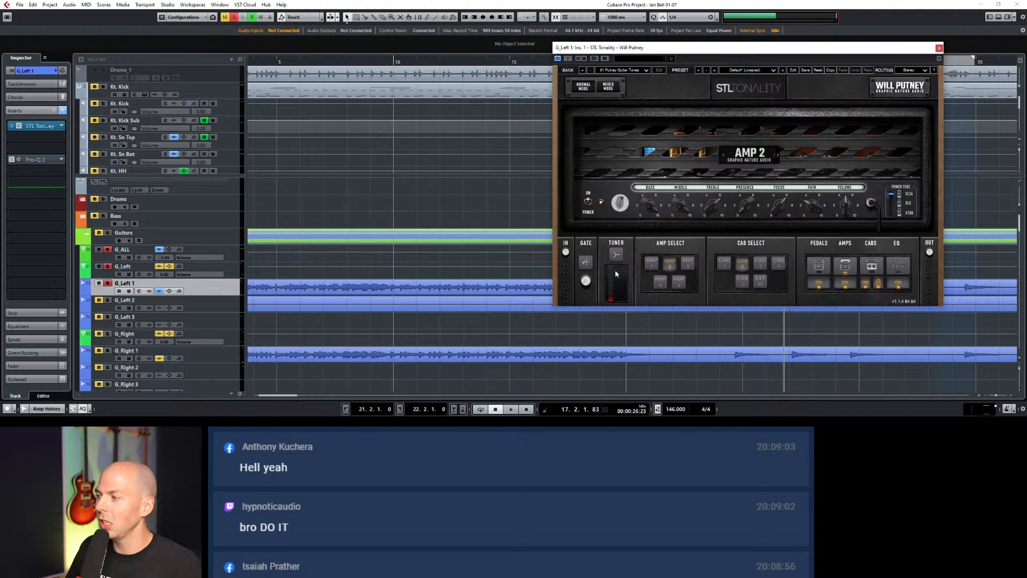
# Audition Amp 1 through Amp 4 in STL Tonality on the left rhythm guitar.
pyautogui.click(651, 263)
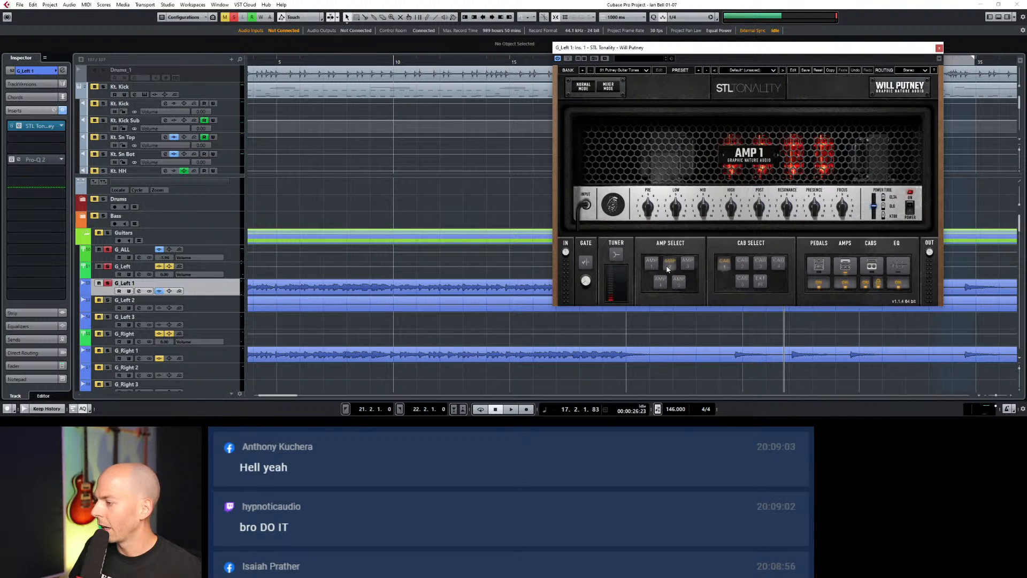
pyautogui.click(666, 269)
pyautogui.click(655, 264)
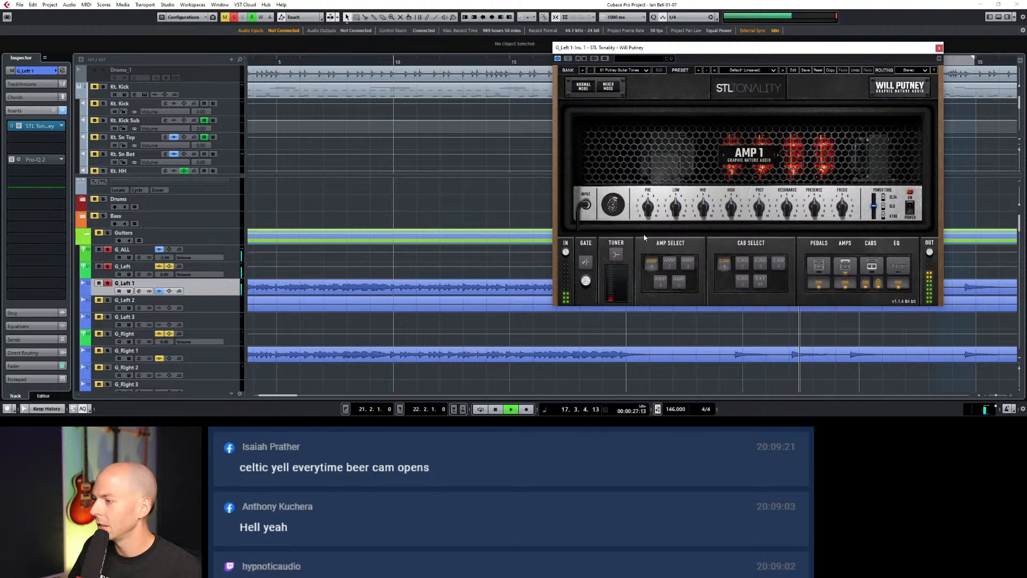
pyautogui.click(670, 261)
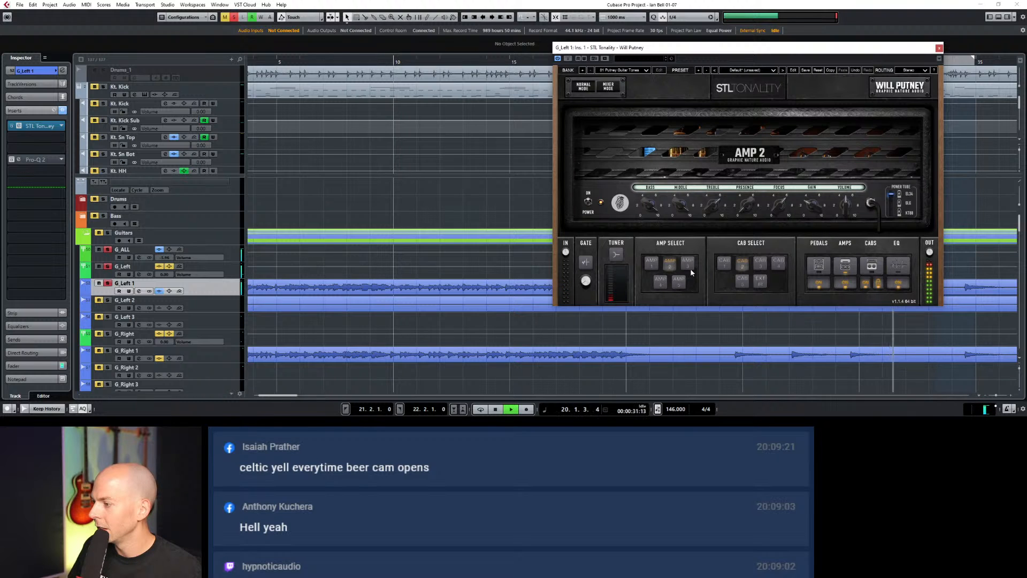
pyautogui.click(689, 263)
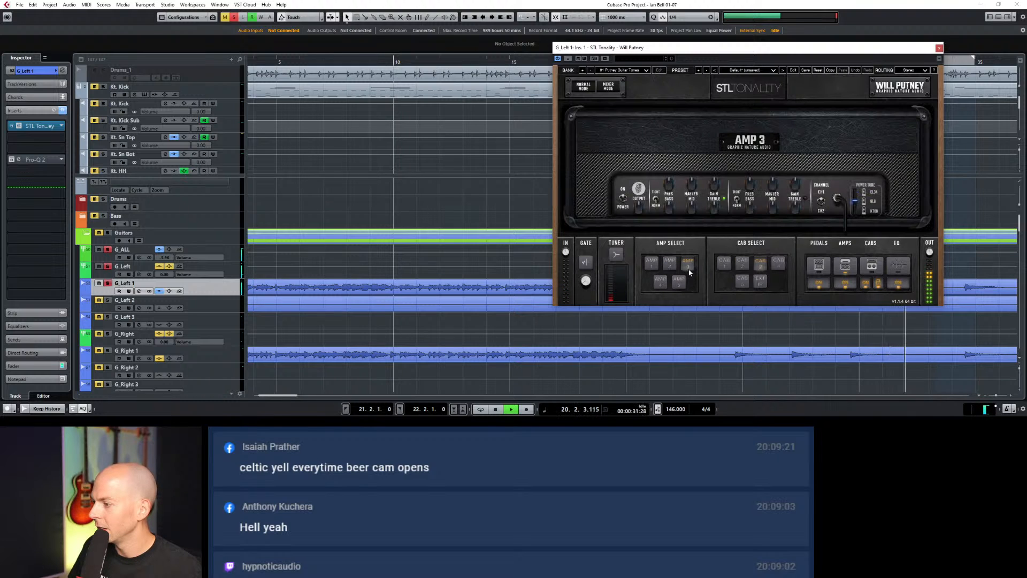
pyautogui.click(661, 280)
# Replay from about the 5-second mark, compare Amp 1 with Amp 2, and leave Amp 2 selected.
pyautogui.moveTo(283, 59); pyautogui.dragTo(265, 45)
pyautogui.press('space')
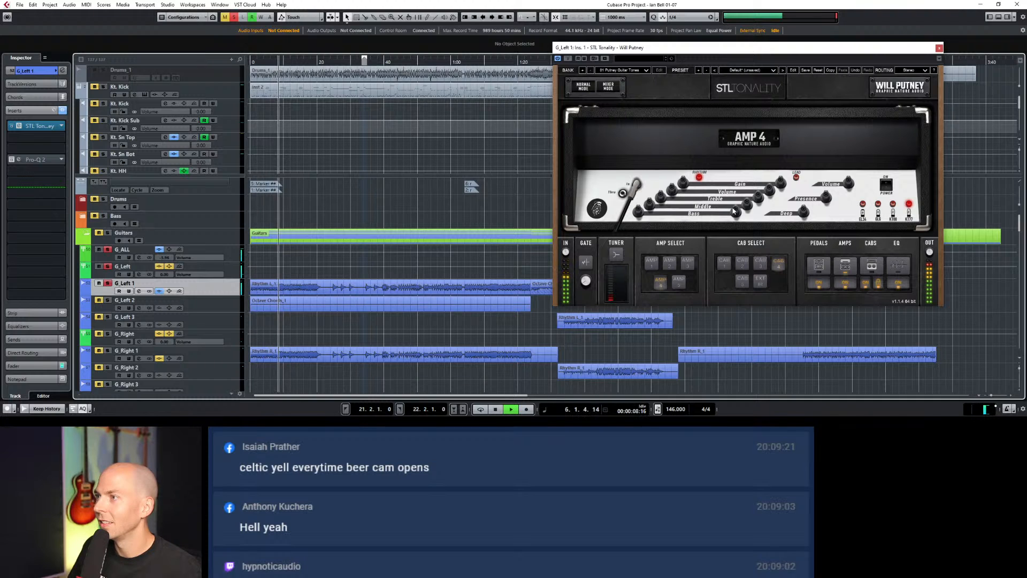
pyautogui.click(669, 263)
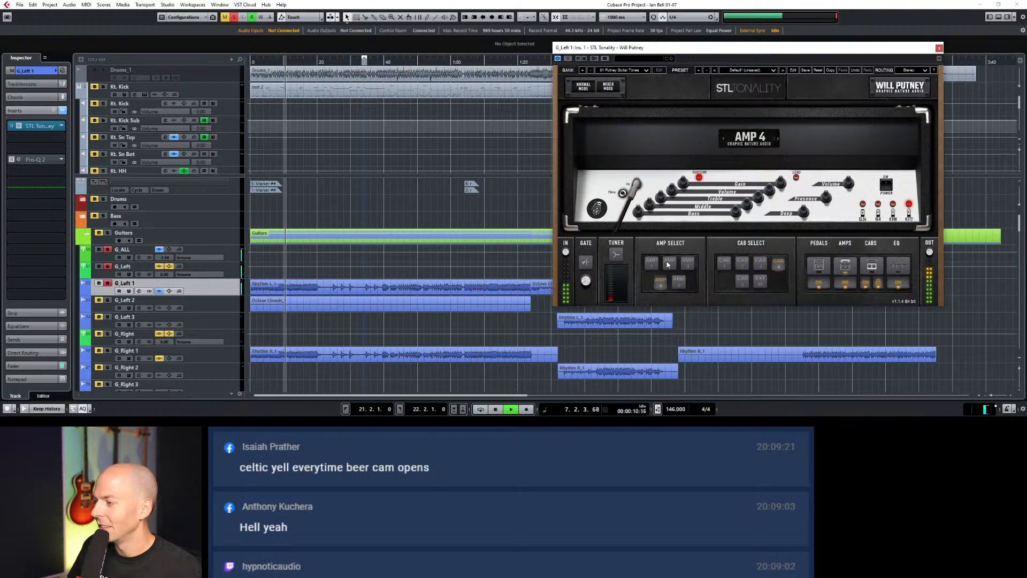
pyautogui.click(654, 265)
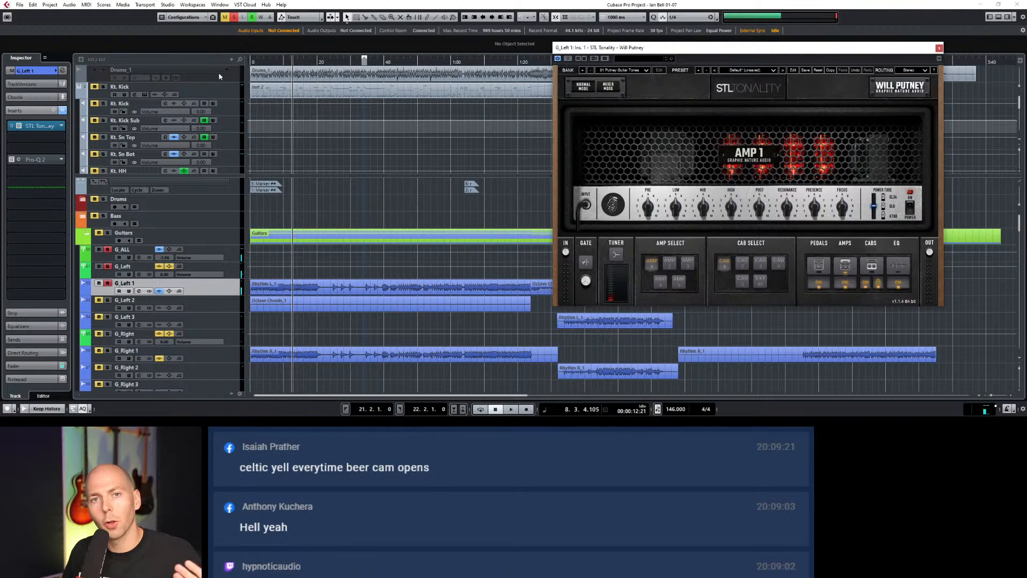
pyautogui.click(671, 263)
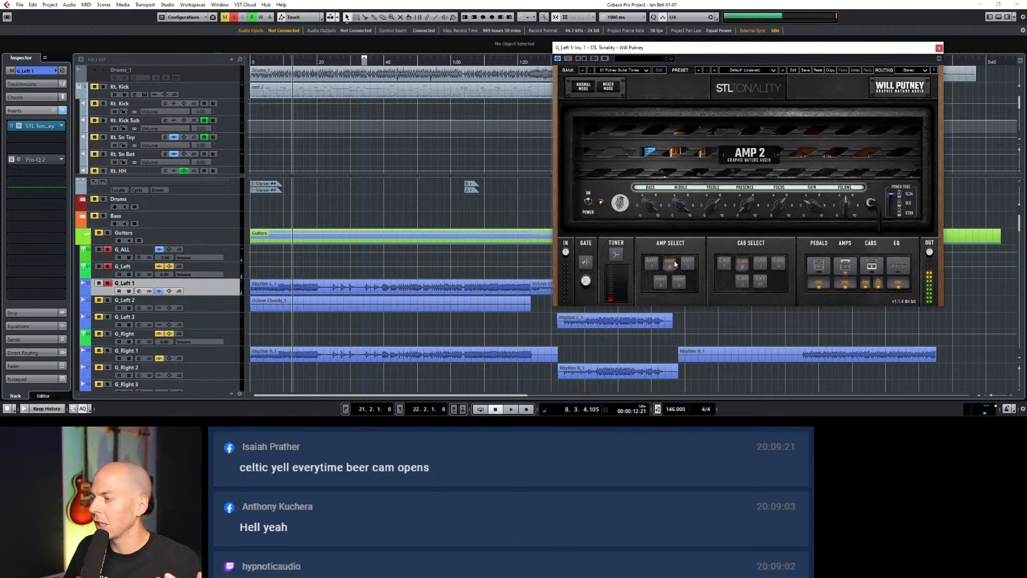
pyautogui.press('space')
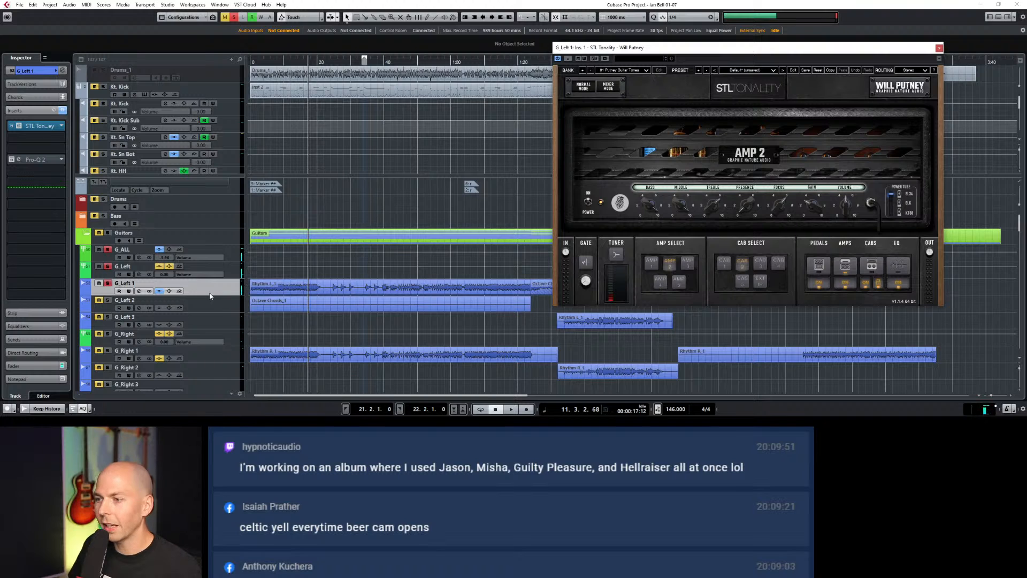
# Show the amp sim's pedals and switch the distortion pedal off and on during playback to compare the tone.
pyautogui.click(819, 265)
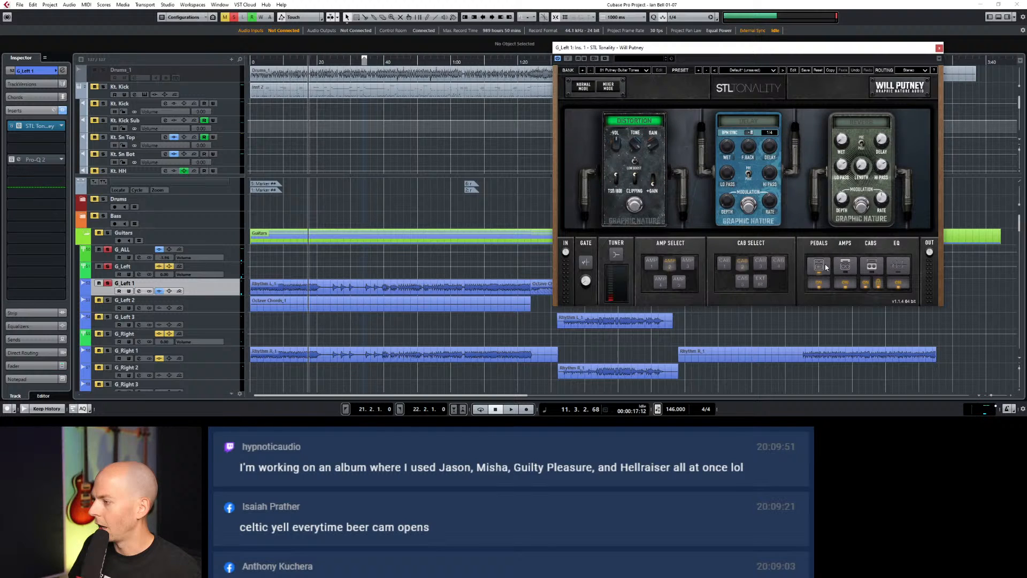
pyautogui.click(636, 206)
pyautogui.click(635, 205)
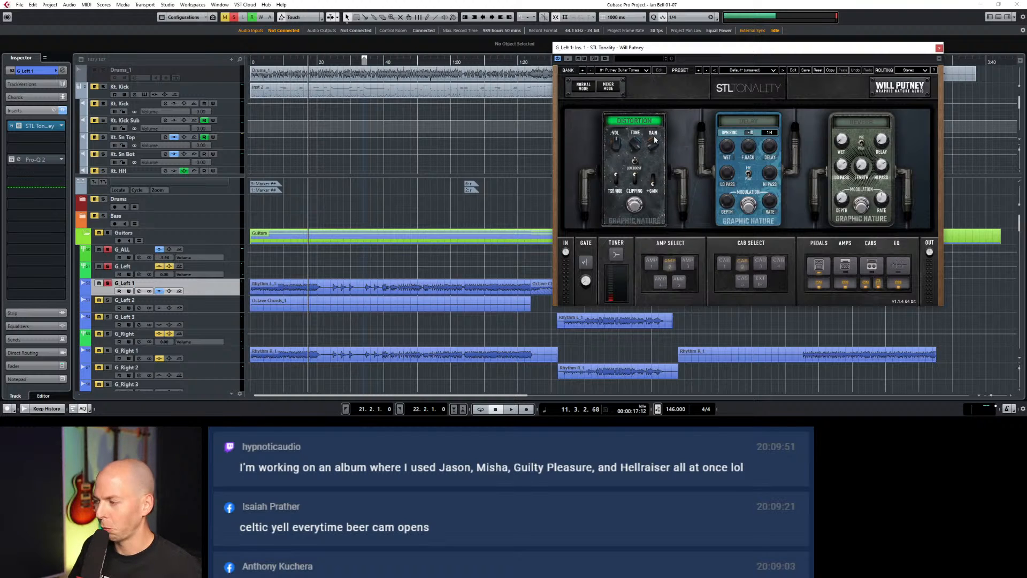
pyautogui.click(634, 206)
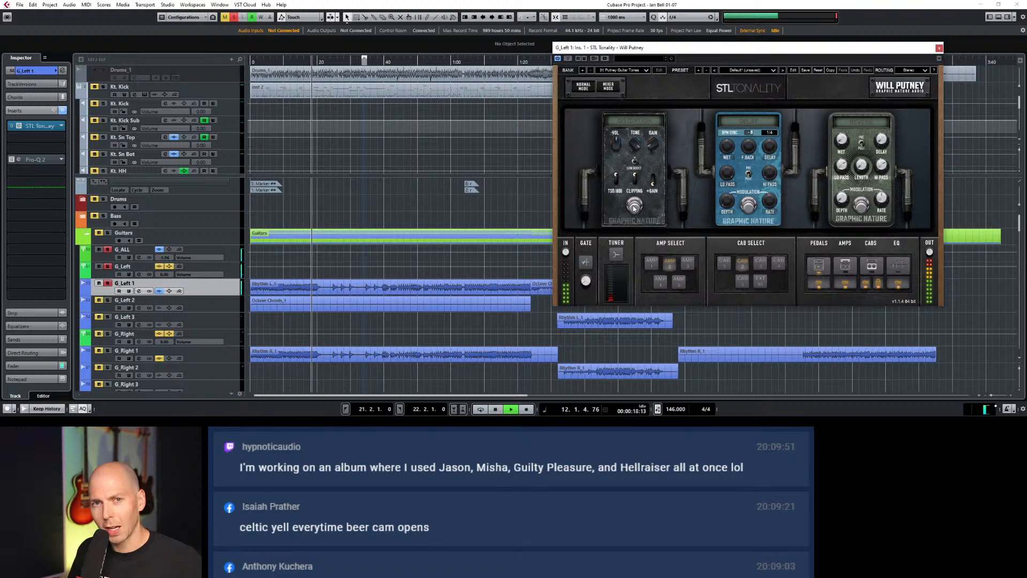
pyautogui.click(635, 206)
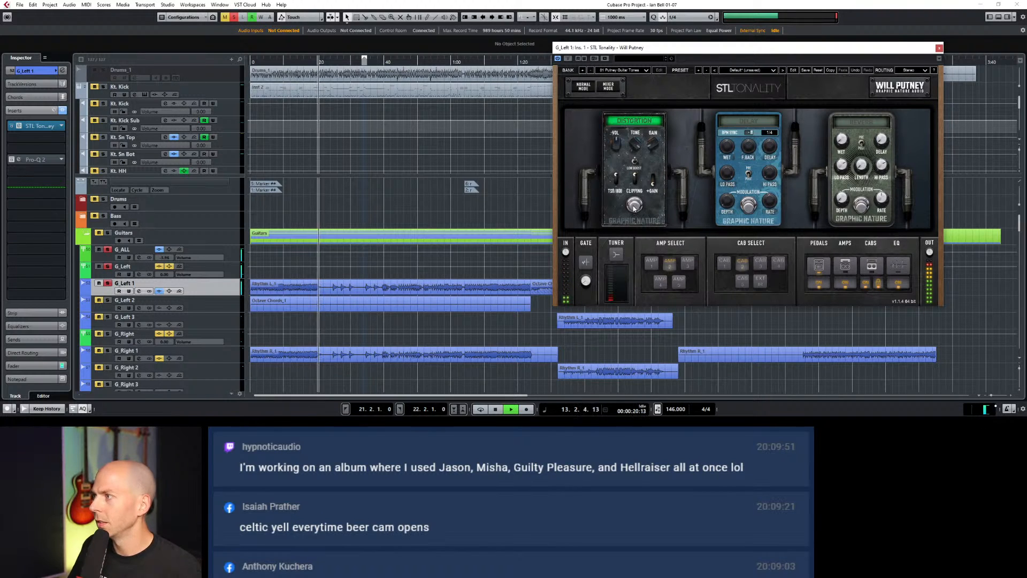
pyautogui.press('space')
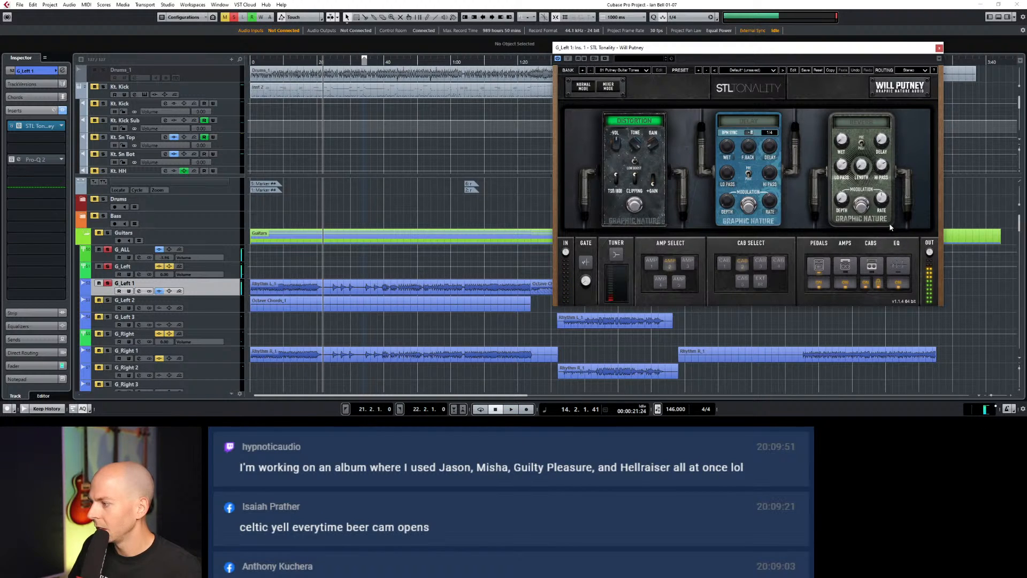
# Check the amp sim's EQ section and close the plugin window of G_Left 1.
pyautogui.click(898, 271)
pyautogui.click(940, 49)
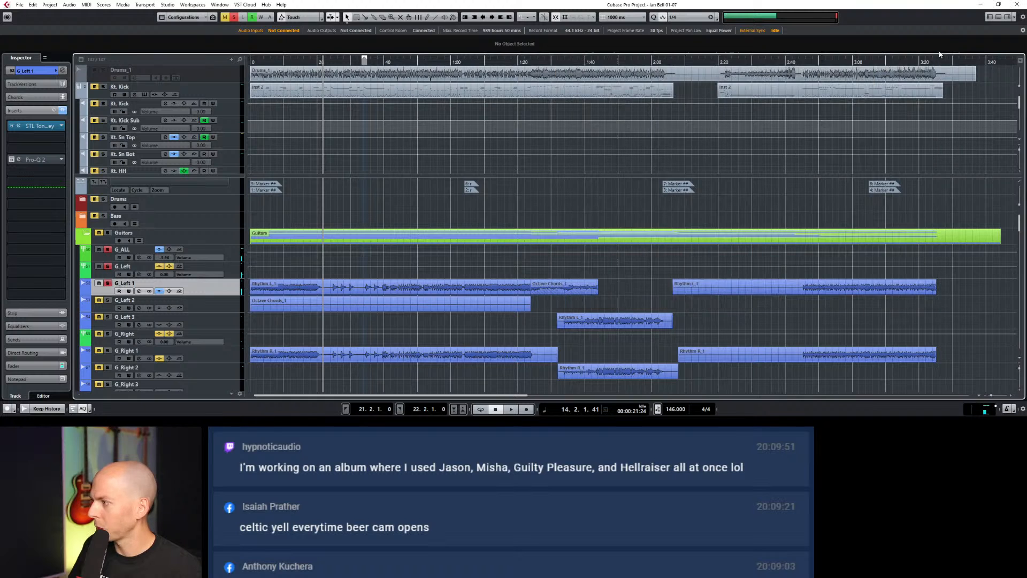
pyautogui.click(231, 284)
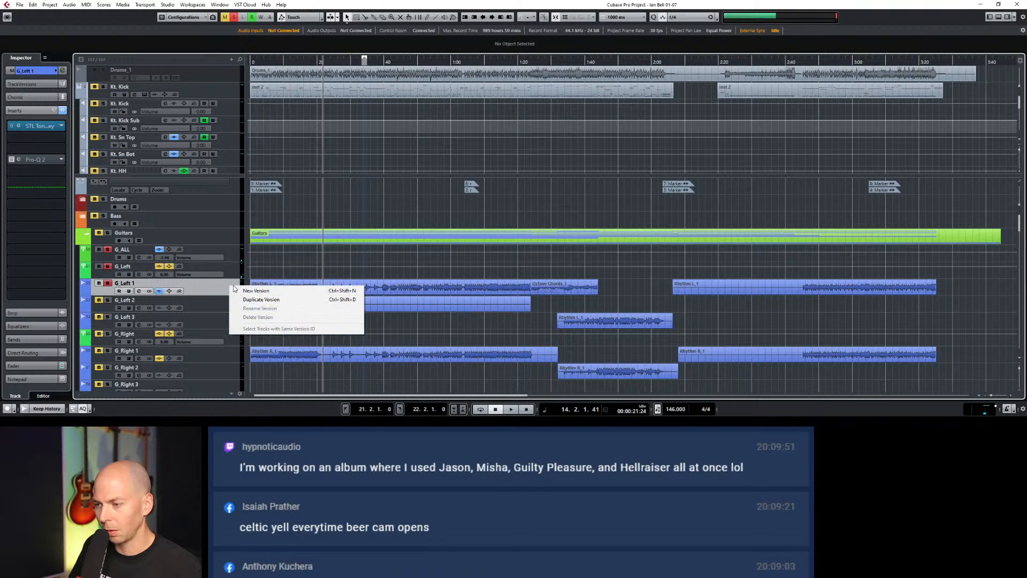
pyautogui.click(225, 286)
pyautogui.scroll(-2, 224, 305)
pyautogui.scroll(-2, 225, 307)
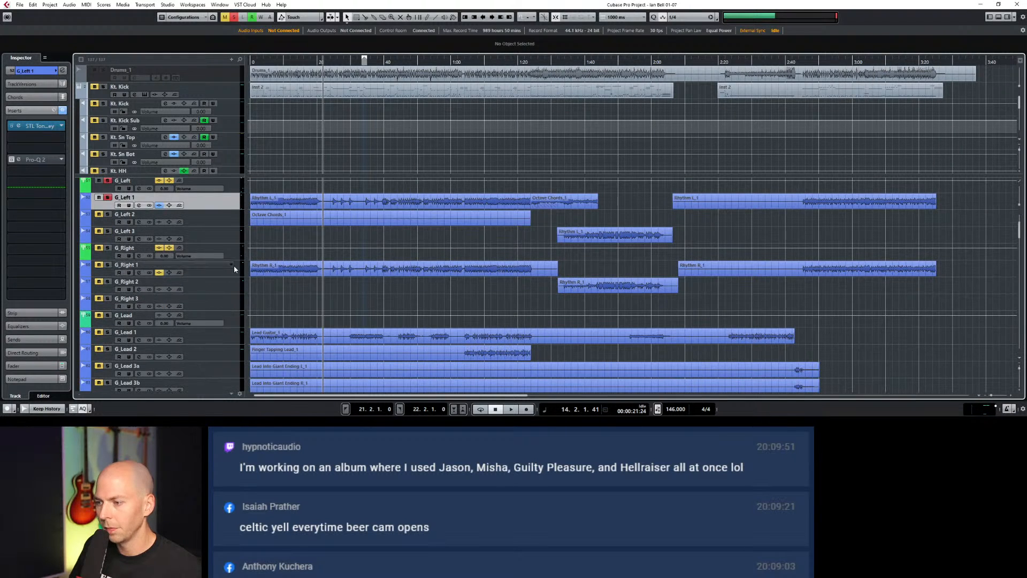
# Select the G_Right 1 rhythm guitar track and activate its STL Tonality amp sim during playback.
pyautogui.click(233, 265)
pyautogui.click(220, 268)
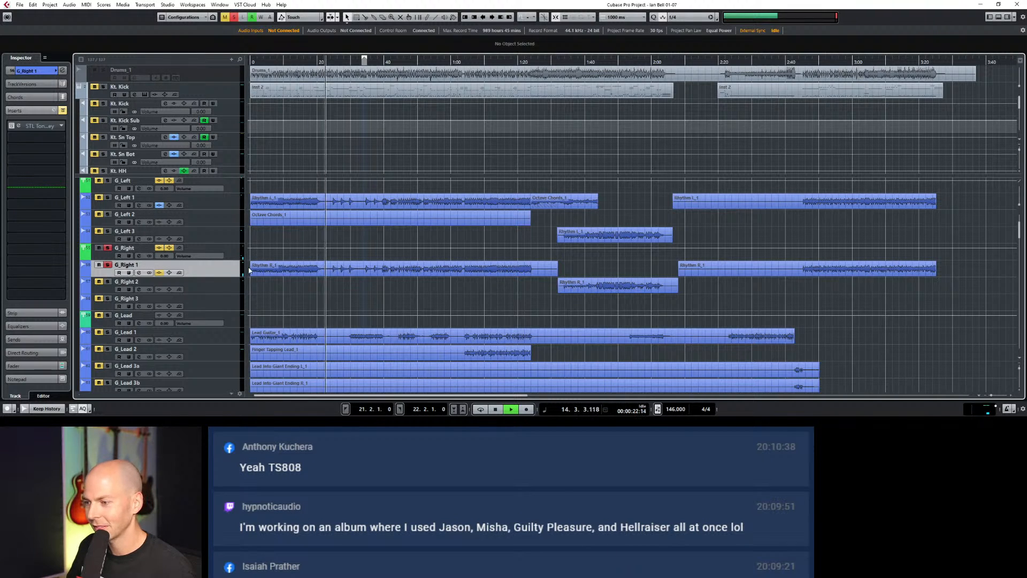
pyautogui.click(12, 126)
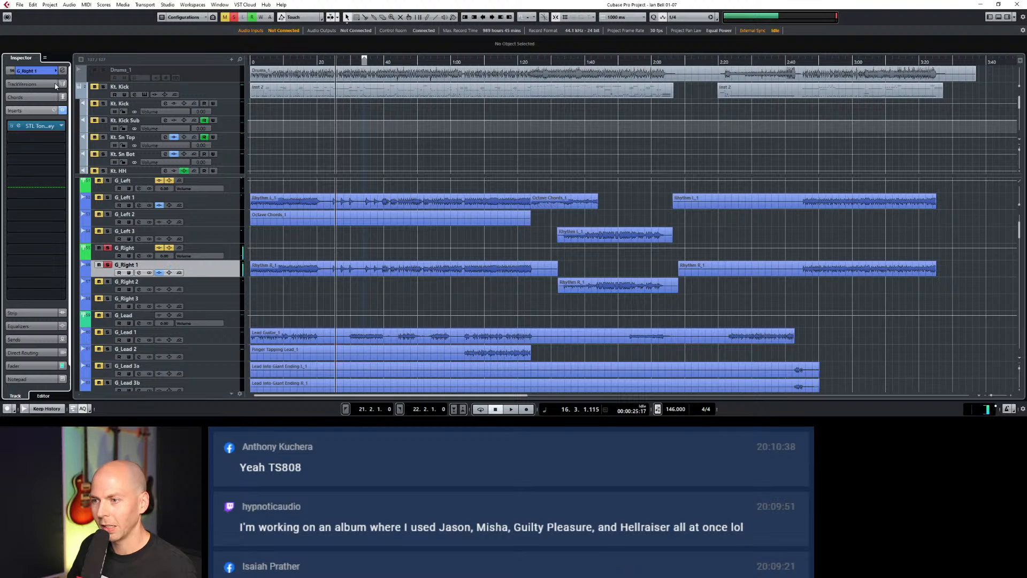
# Solo G_Left 1 together with G_Right 1, play both amped rhythm guitars, and clear all solos.
pyautogui.click(106, 197)
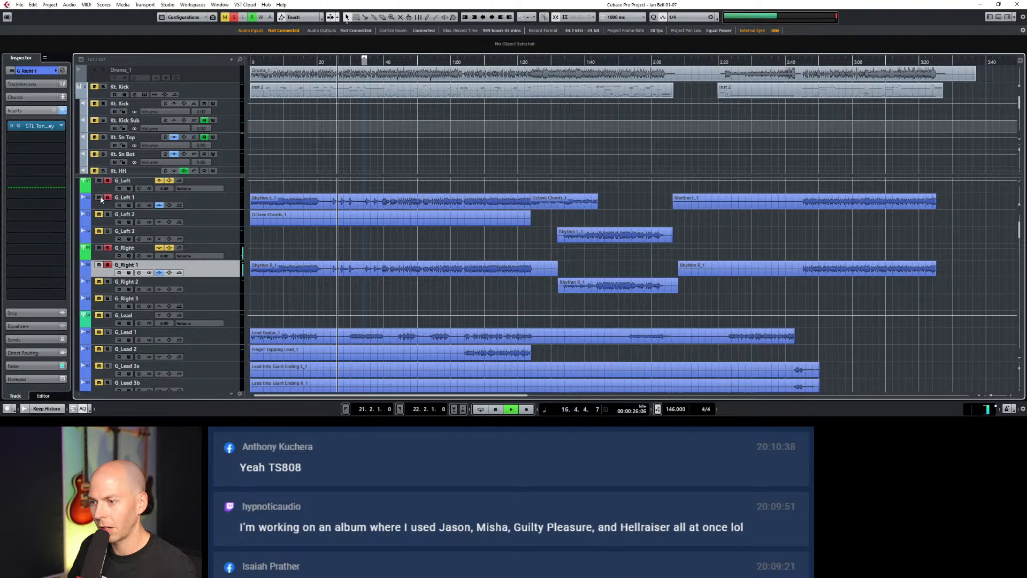
pyautogui.press('space')
pyautogui.click(234, 17)
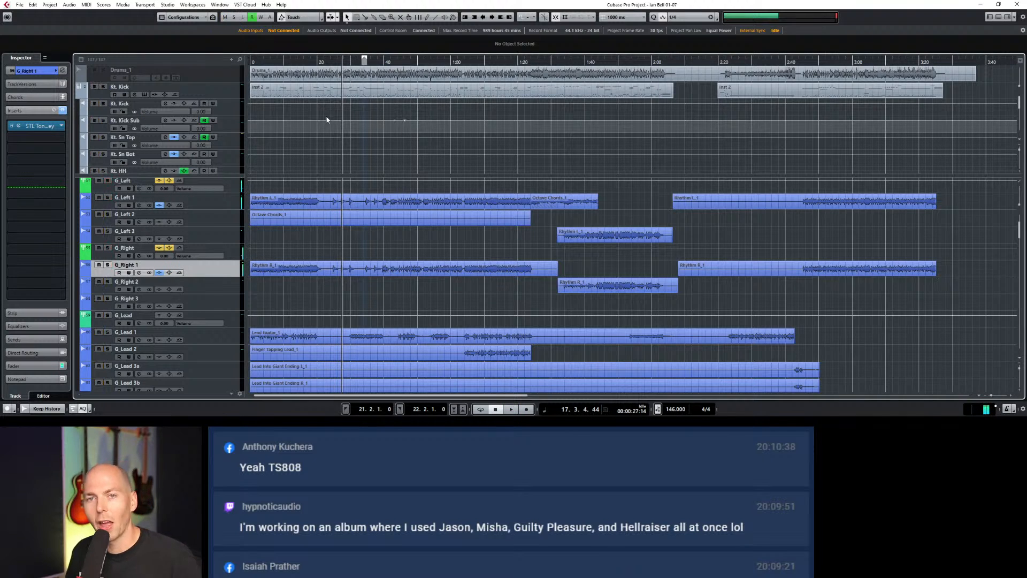
# Play the full mix from near the start of the song and mute the G_Lead group.
pyautogui.click(260, 60)
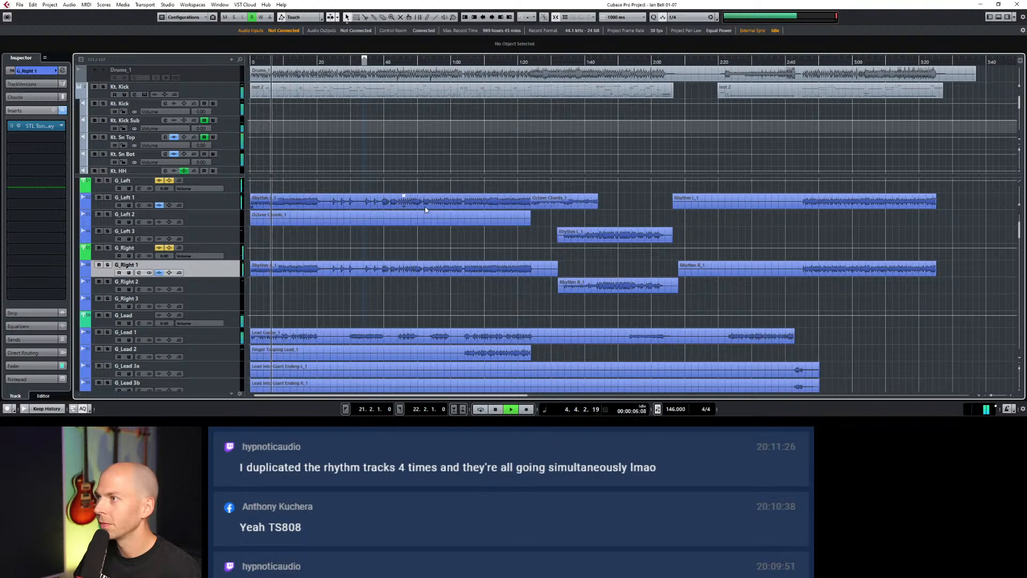
pyautogui.click(99, 316)
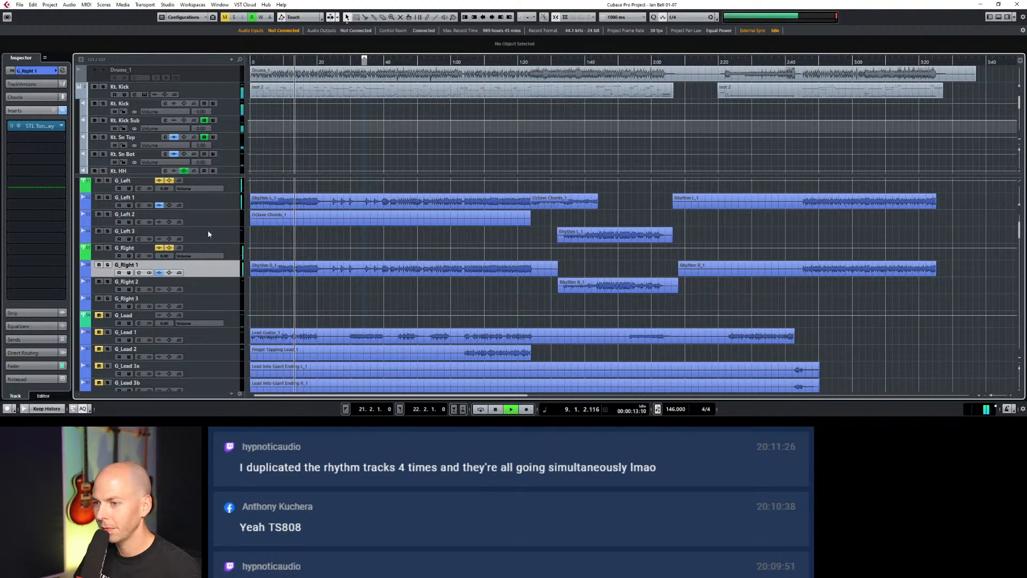
pyautogui.press('space')
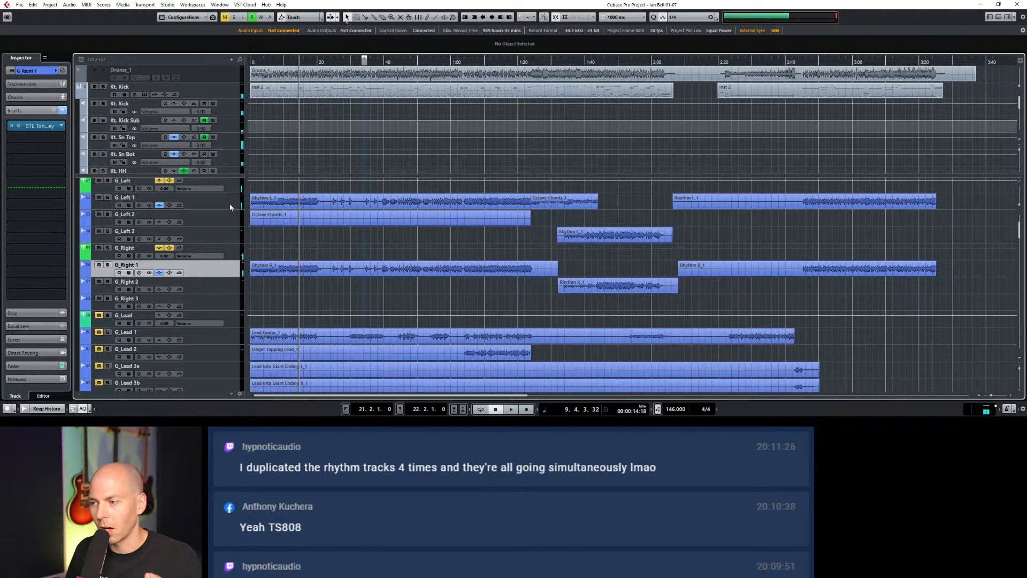
# Open the STL Tonality plugin on G_Left 1 and show its pedals.
pyautogui.click(230, 207)
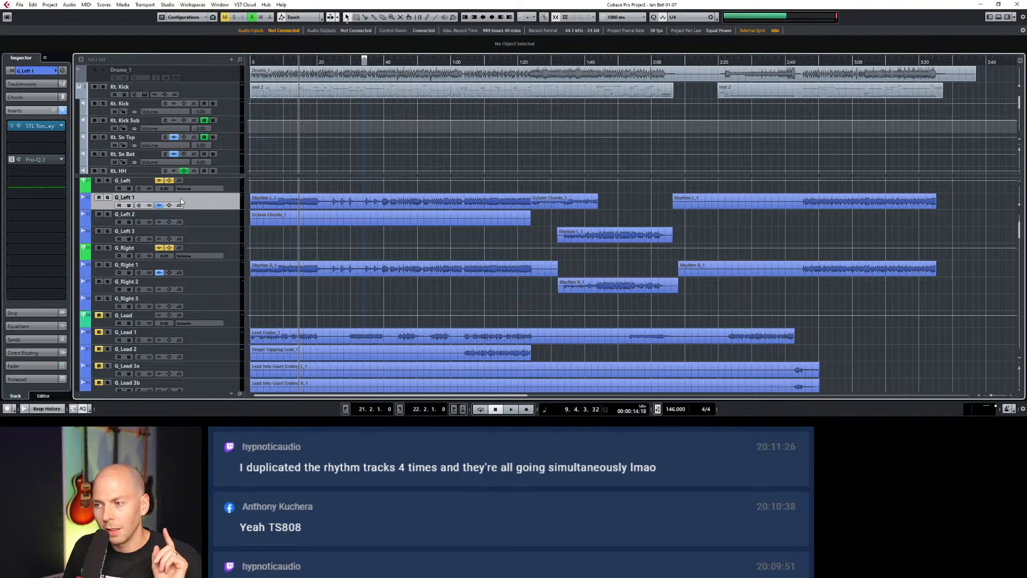
pyautogui.click(20, 128)
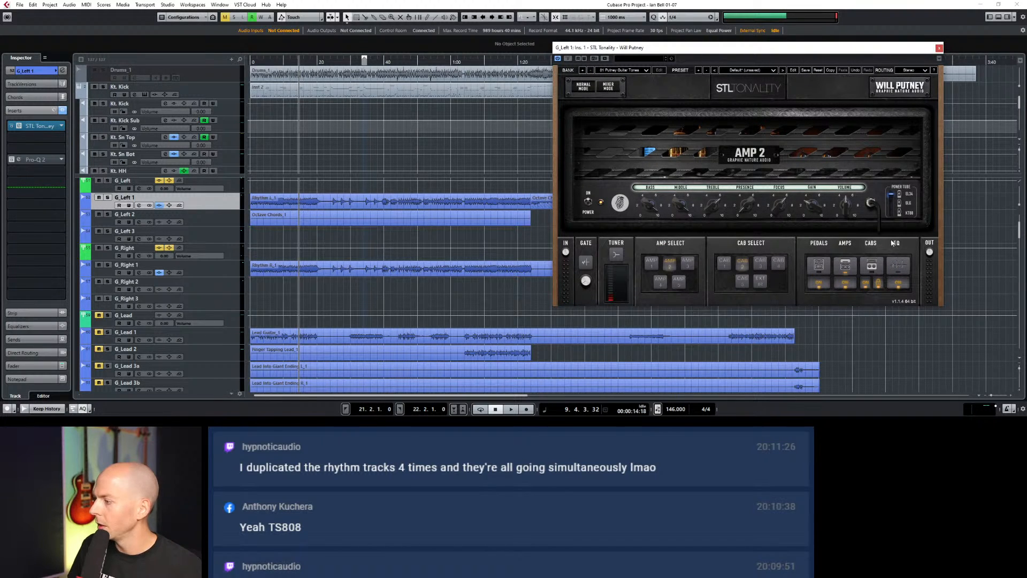
pyautogui.click(820, 267)
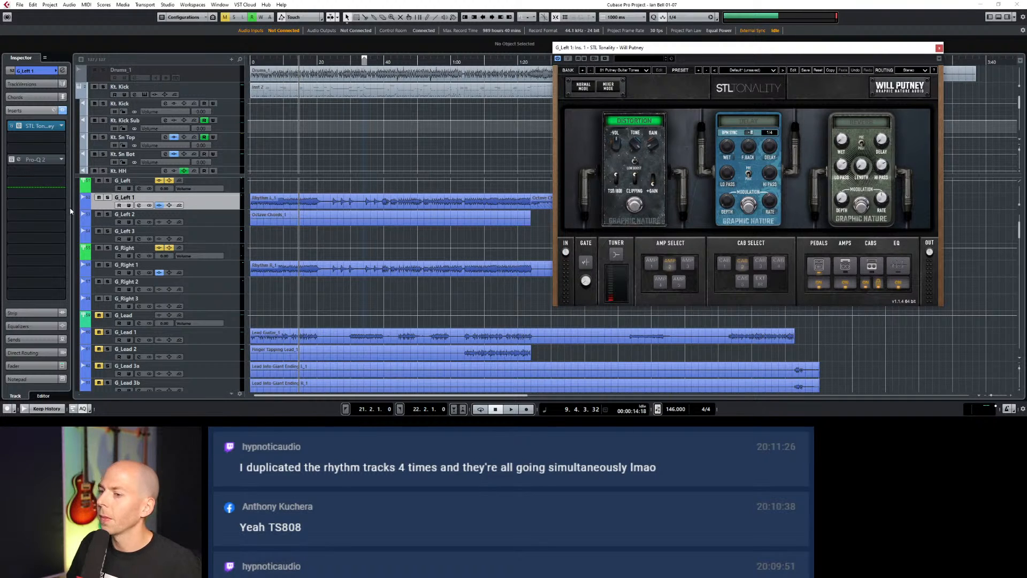
# Activate and open STL Tonality on the G_Left group, close the G_Left 1 plugin window, and show the group plugin's pedals.
pyautogui.click(234, 188)
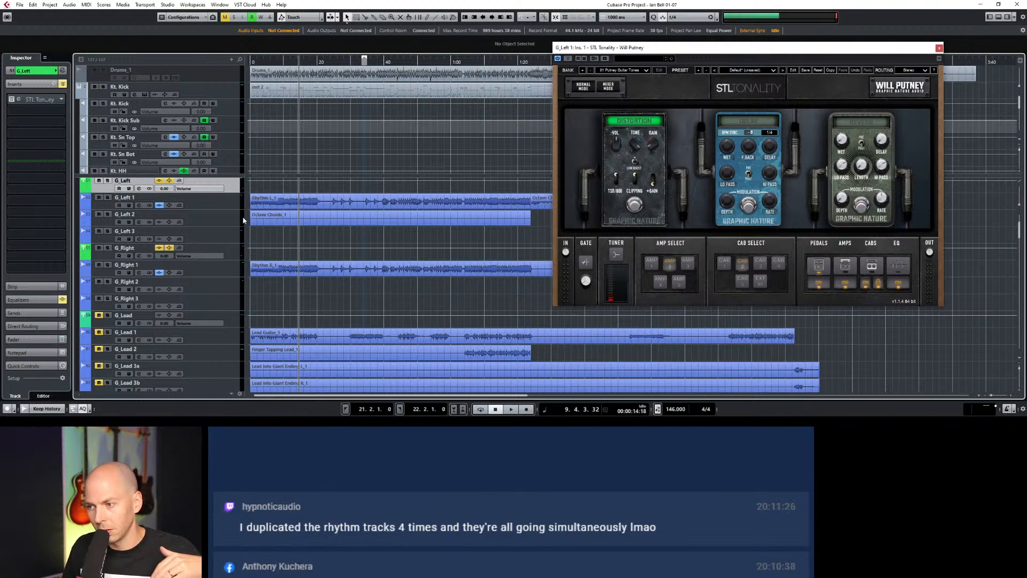
pyautogui.click(12, 100)
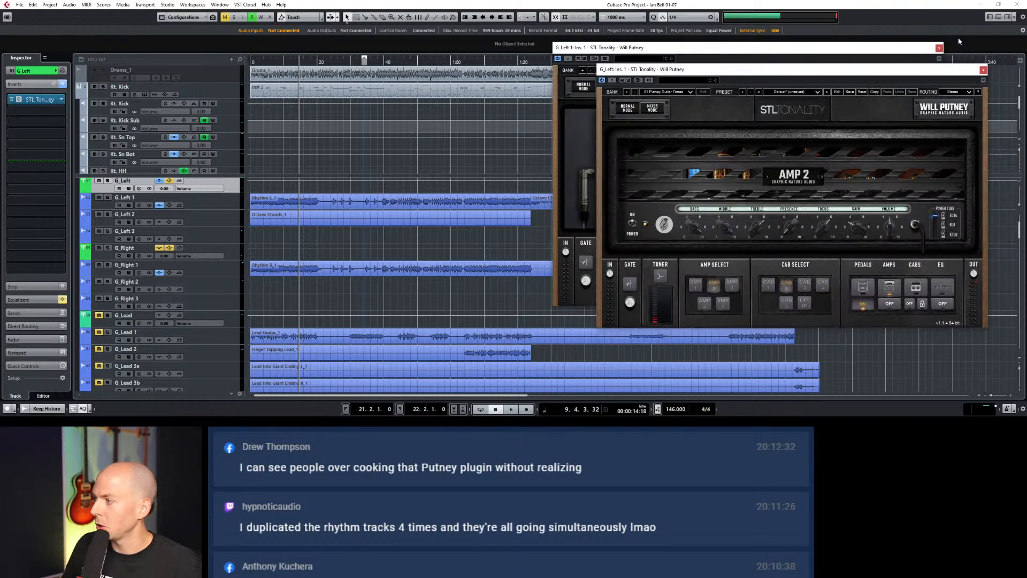
pyautogui.click(939, 49)
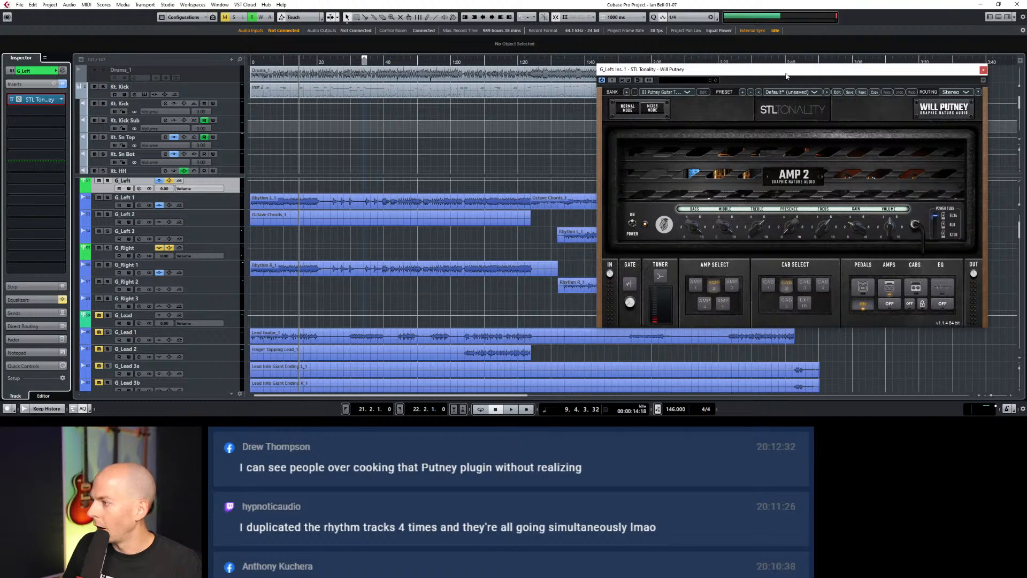
pyautogui.moveTo(766, 69); pyautogui.dragTo(548, 43)
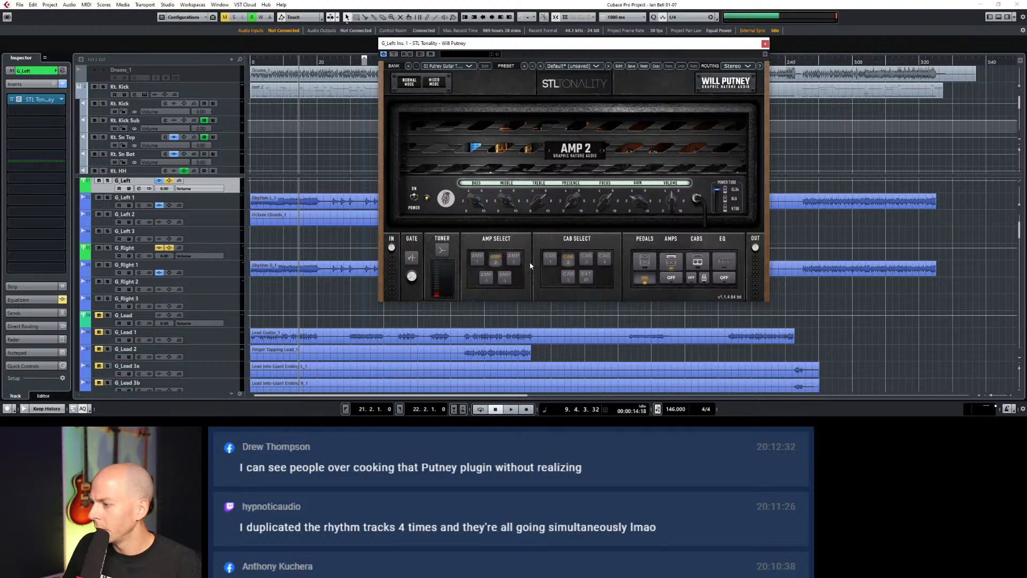
pyautogui.click(677, 277)
pyautogui.click(677, 278)
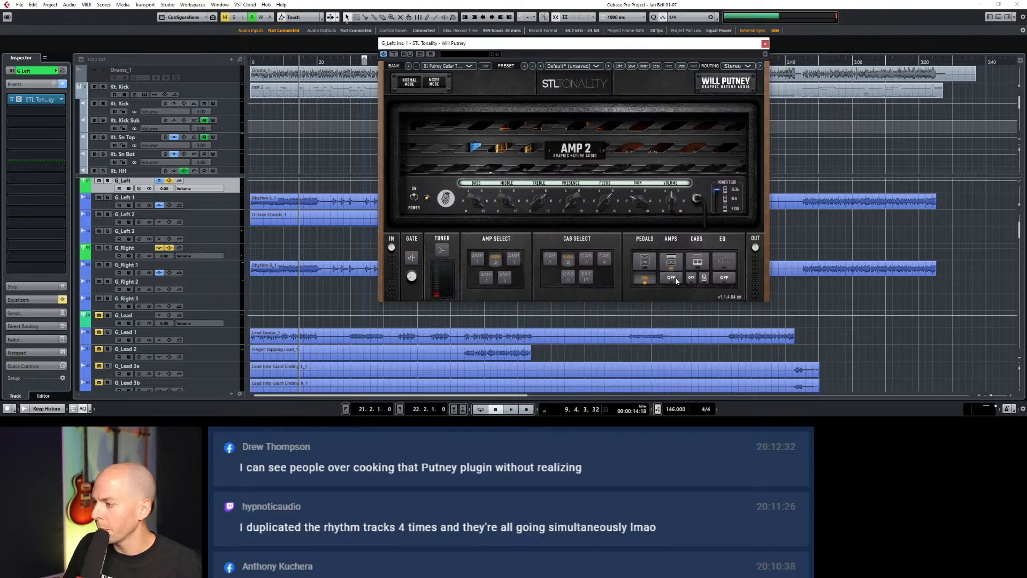
pyautogui.click(652, 261)
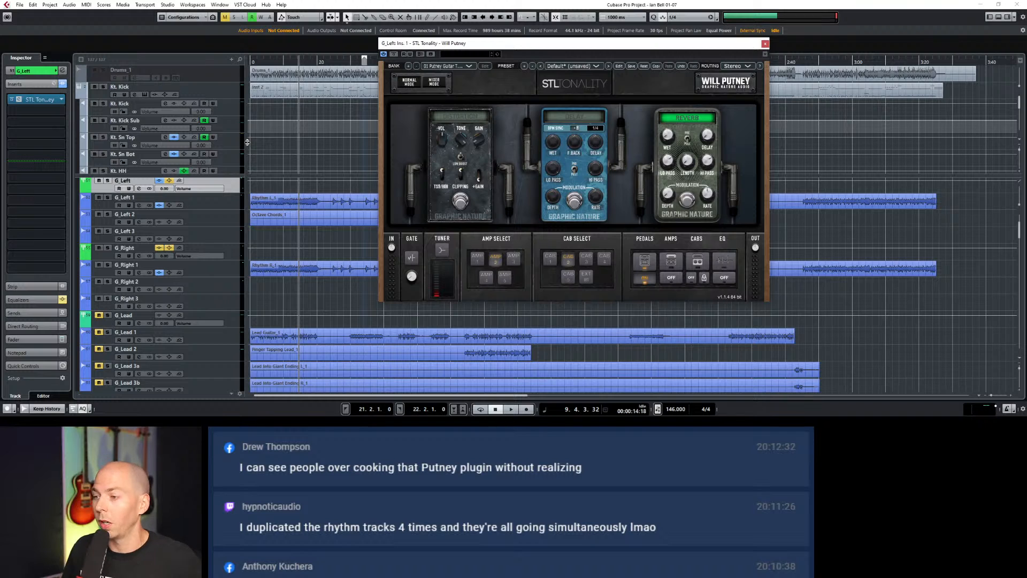
# Reopen STL Tonality on G_Left 1, show its pedals, and switch on the reverb pedal.
pyautogui.click(236, 206)
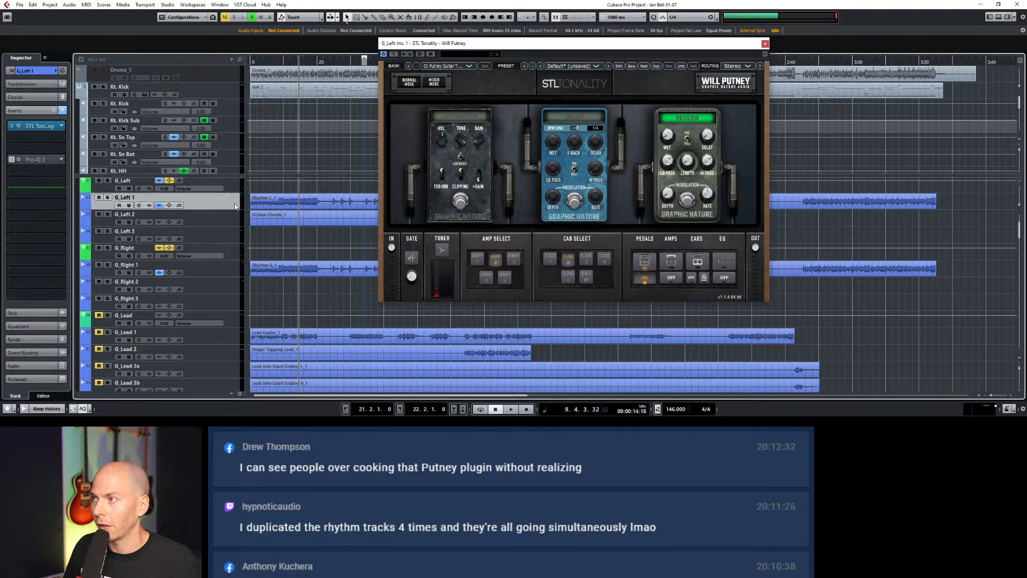
pyautogui.click(11, 126)
pyautogui.click(12, 126)
pyautogui.click(14, 127)
pyautogui.click(12, 127)
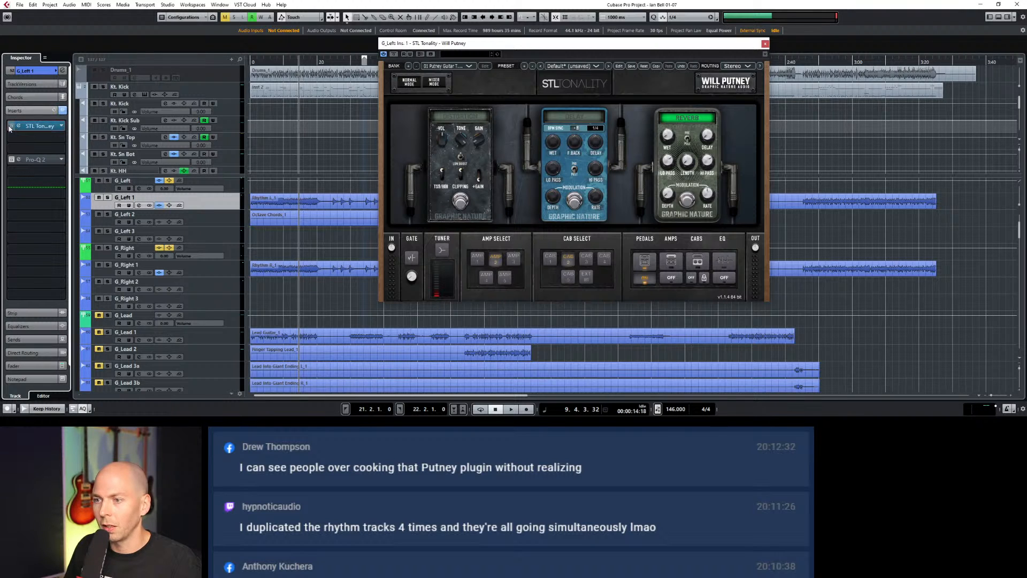
pyautogui.click(18, 126)
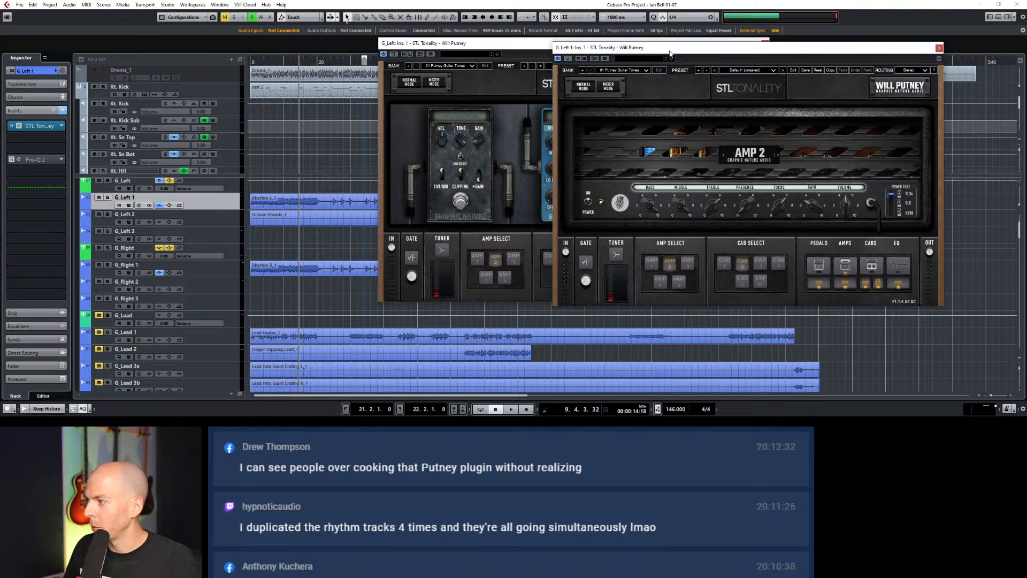
pyautogui.moveTo(670, 50); pyautogui.dragTo(480, 56)
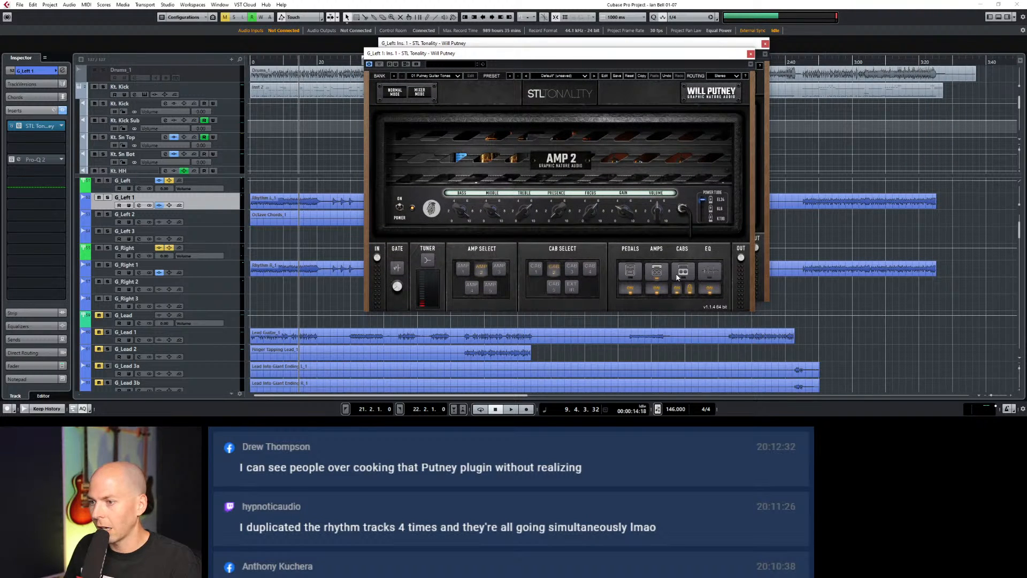
pyautogui.click(646, 273)
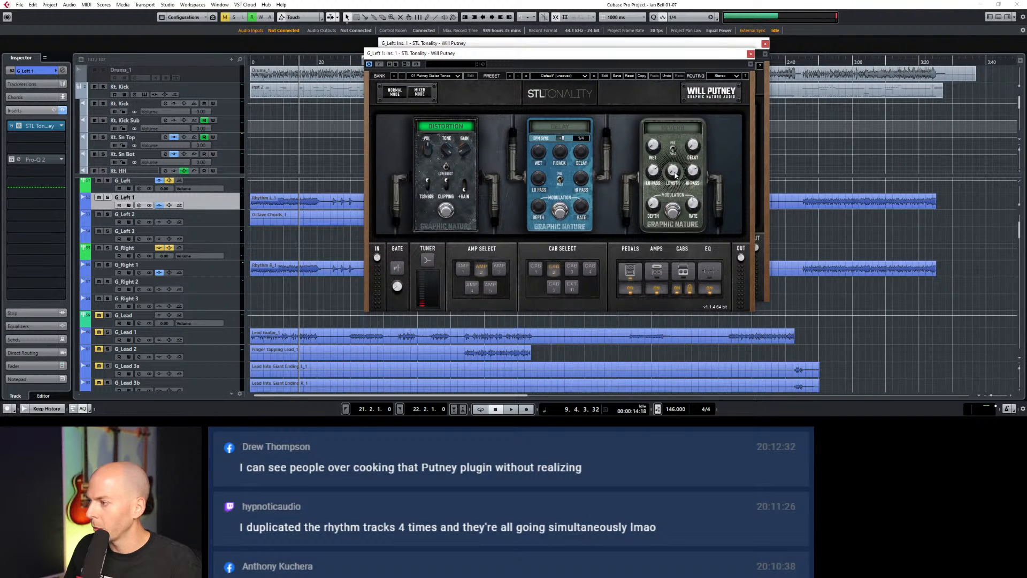
pyautogui.click(674, 213)
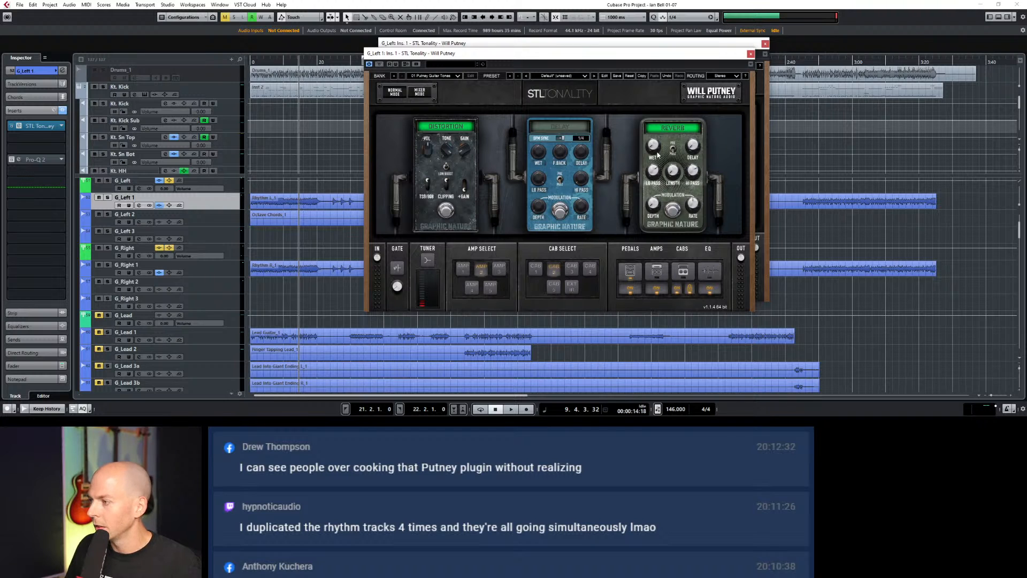
# Solo G_Left 1 and play short bursts to hear the reverb placed before the amp.
pyautogui.press('s')
pyautogui.press('space')
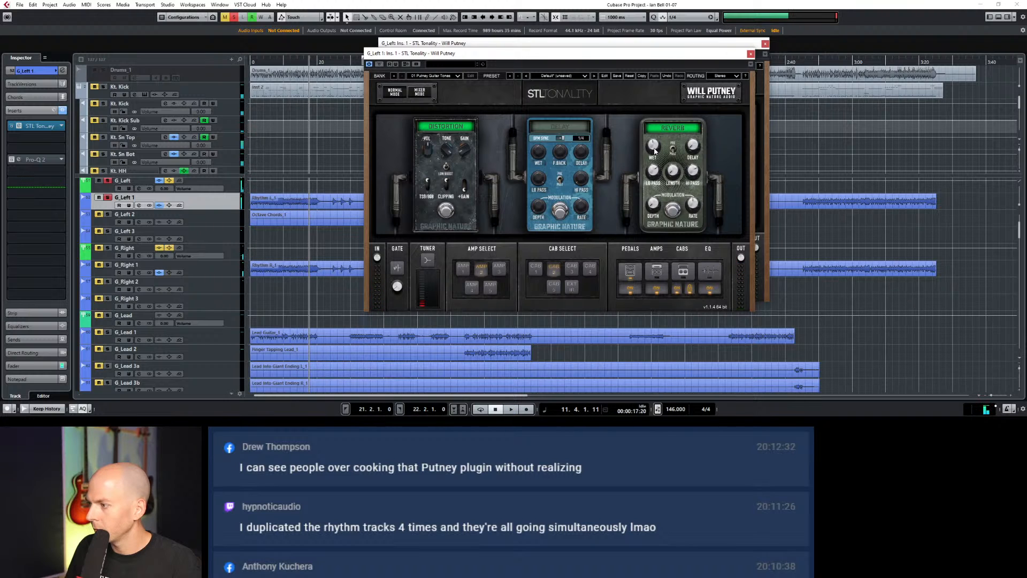
pyautogui.press('space')
pyautogui.press('space')
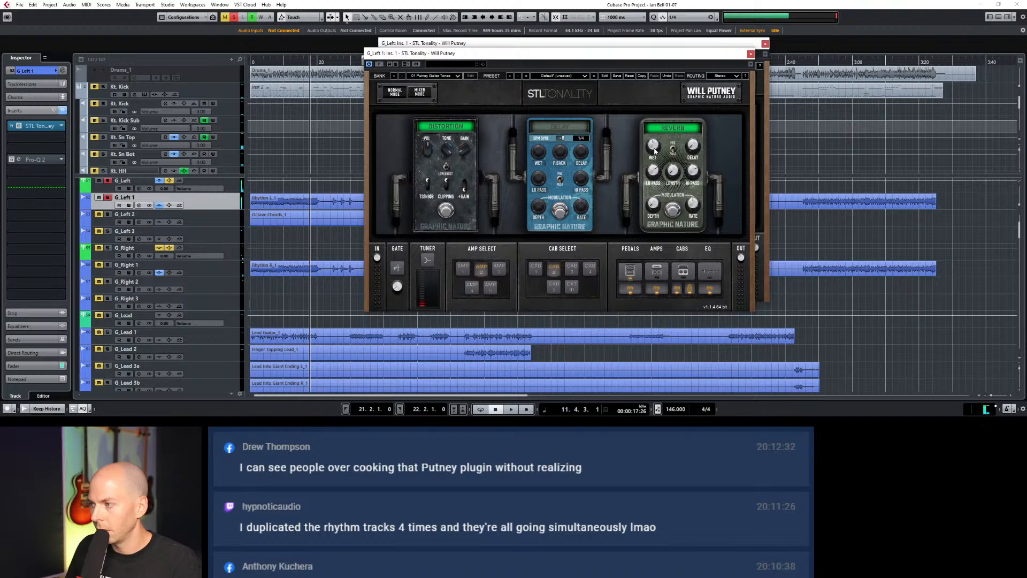
# Set the reverb pedal's wet level to 0%, switch the pedal off, and close the G_Left 1 plugin window.
pyautogui.moveTo(655, 151); pyautogui.dragTo(655, 161)
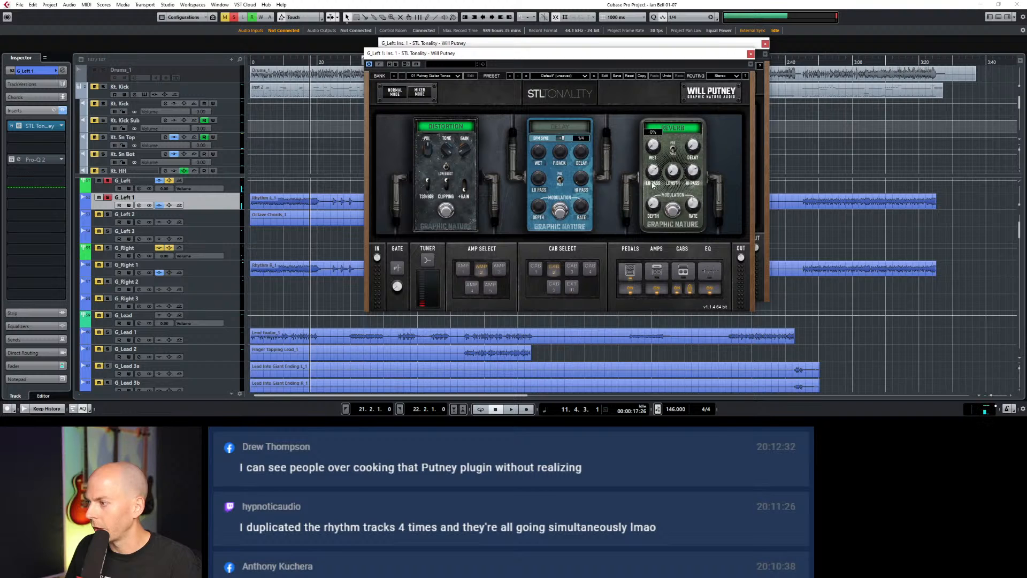
pyautogui.click(673, 210)
pyautogui.click(751, 54)
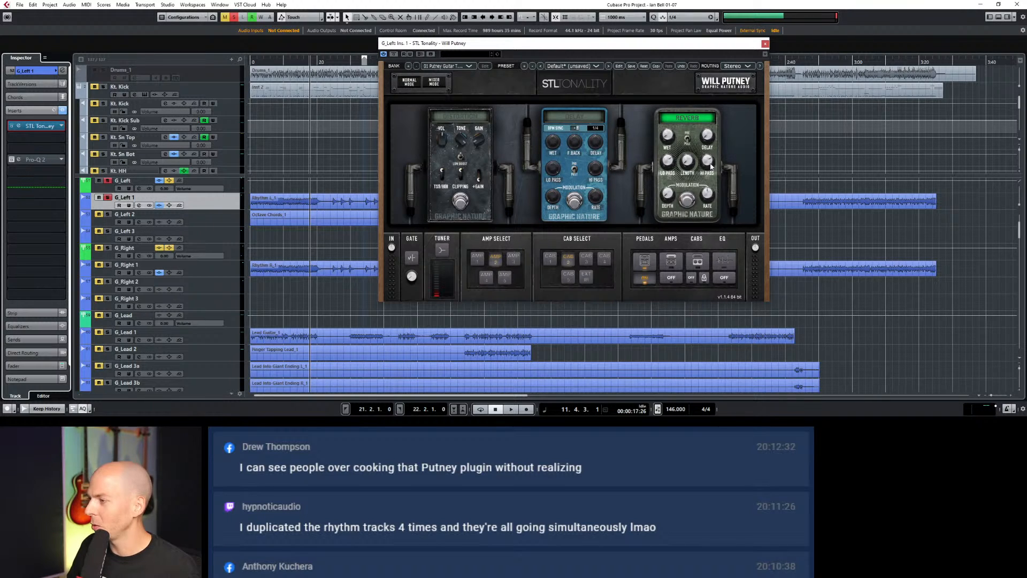
# Reopen STL Tonality on the G_Left group, show its pedals, and play short bursts to hear the group's reverb.
pyautogui.click(214, 184)
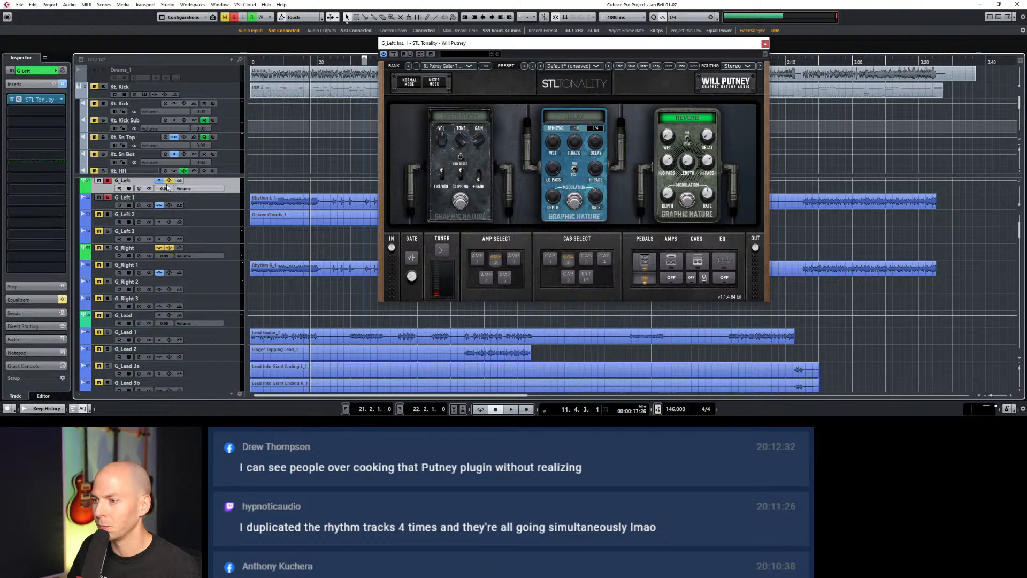
pyautogui.click(22, 103)
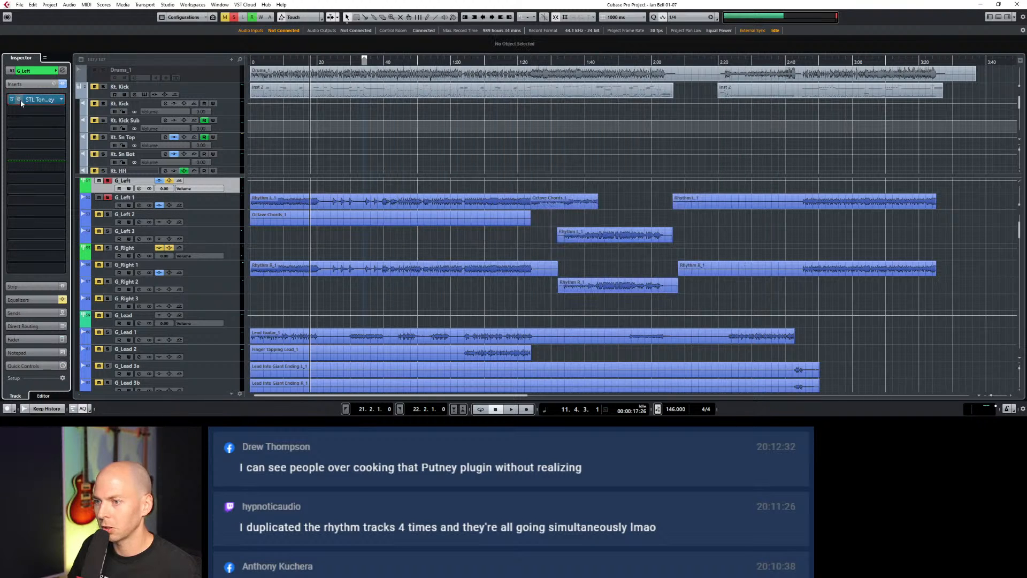
pyautogui.click(22, 102)
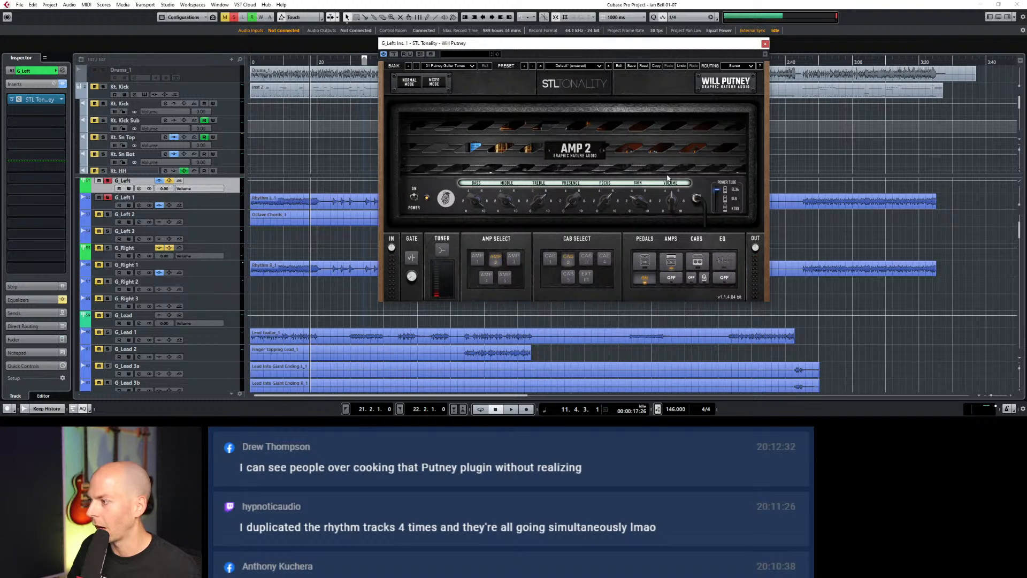
pyautogui.click(646, 262)
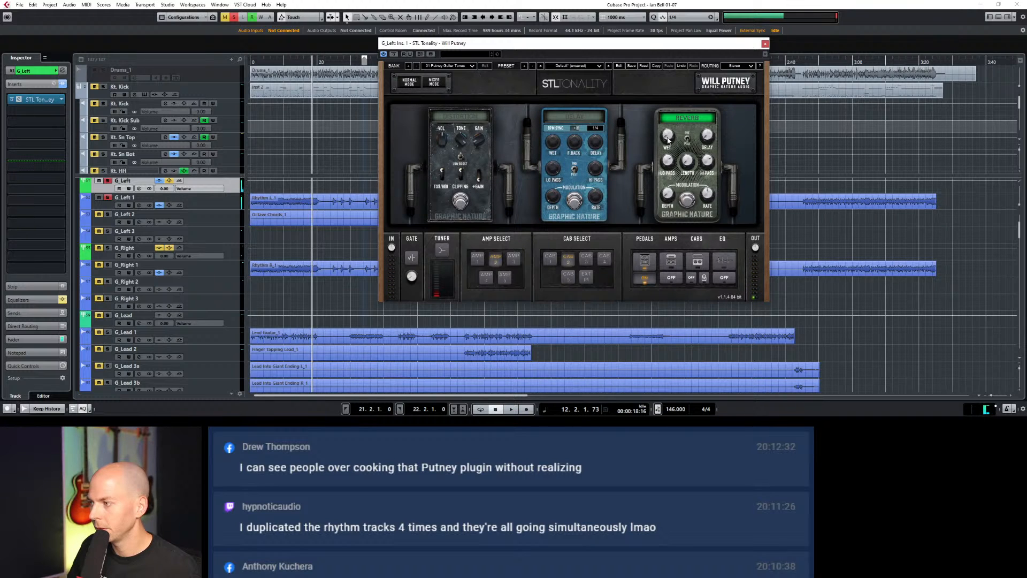
pyautogui.press('space')
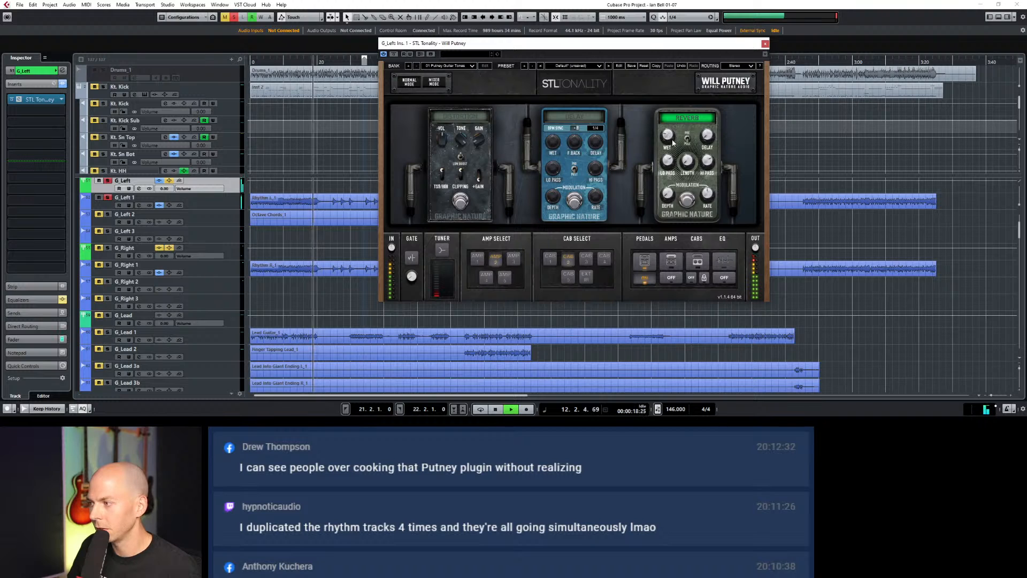
pyautogui.press('space')
pyautogui.moveTo(671, 142)
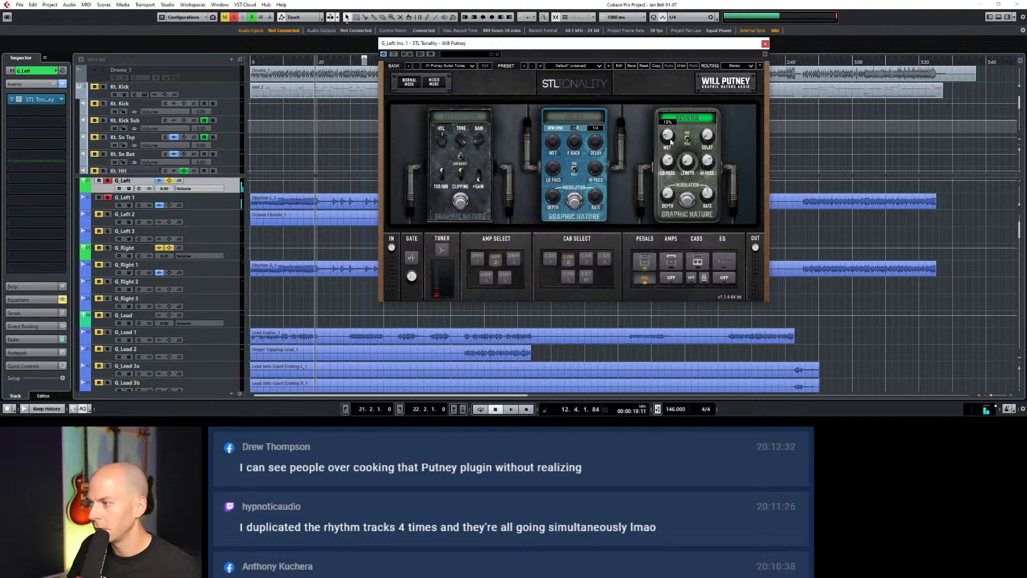
pyautogui.press('space')
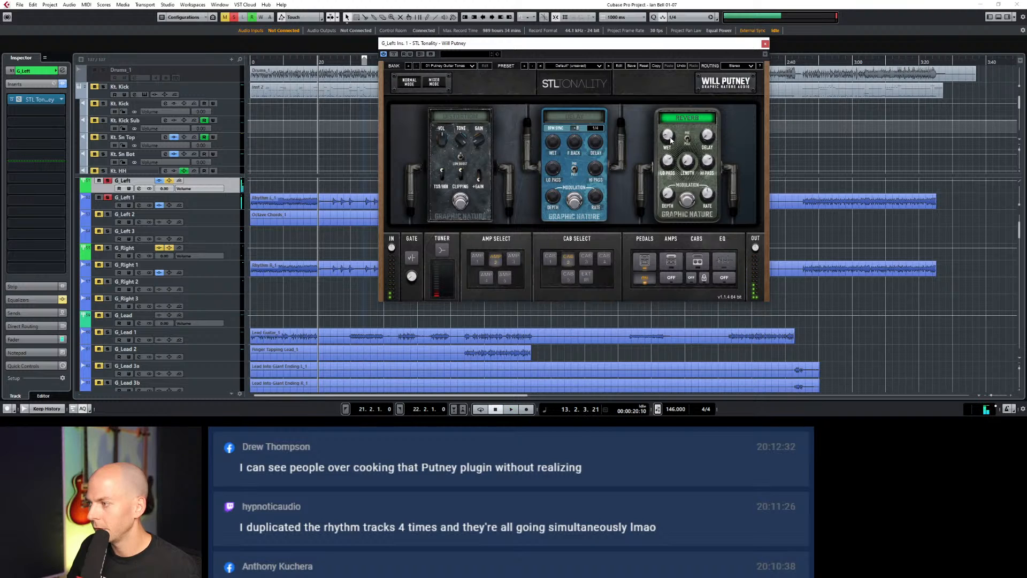
# Clear the guitar solos during playback to hear the drums and bass again, and select the Bass folder track.
pyautogui.scroll(-1, 671, 140)
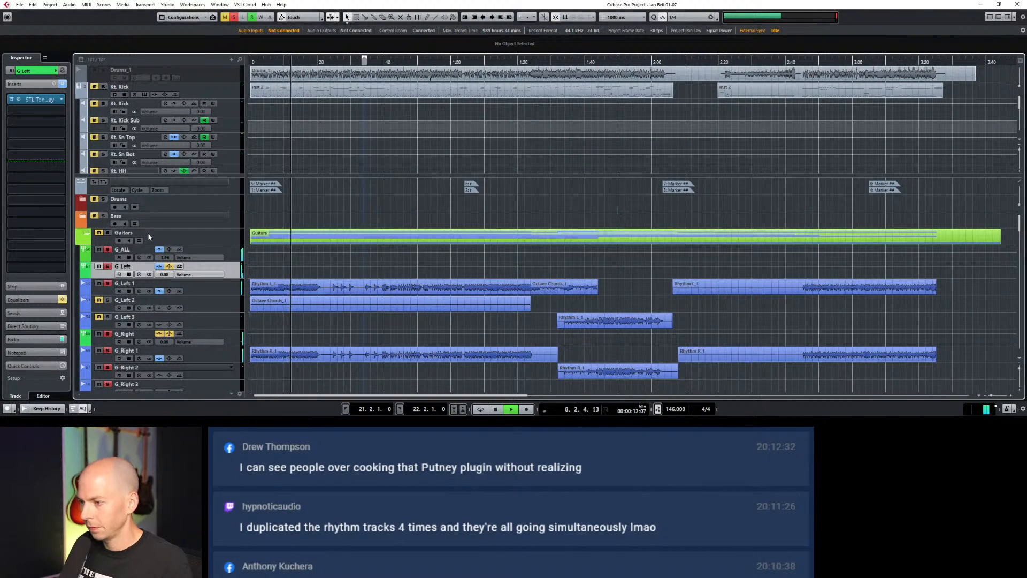
pyautogui.click(95, 214)
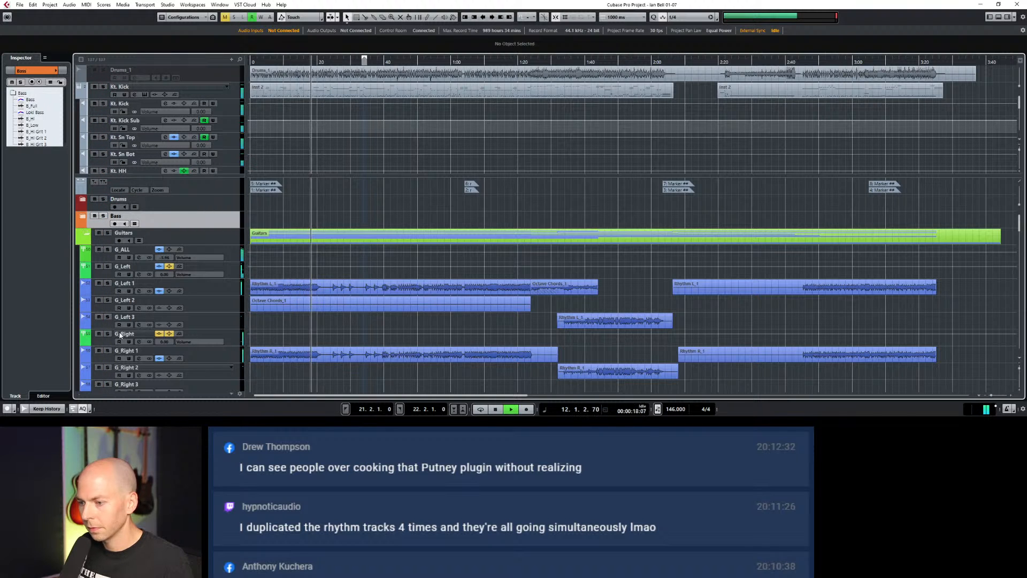
# Continue playback from about 38 seconds, select G_Left 1, and toggle its Pro-Q 2 insert to compare the sound.
pyautogui.scroll(-4, 101, 257)
pyautogui.scroll(3, 363, 236)
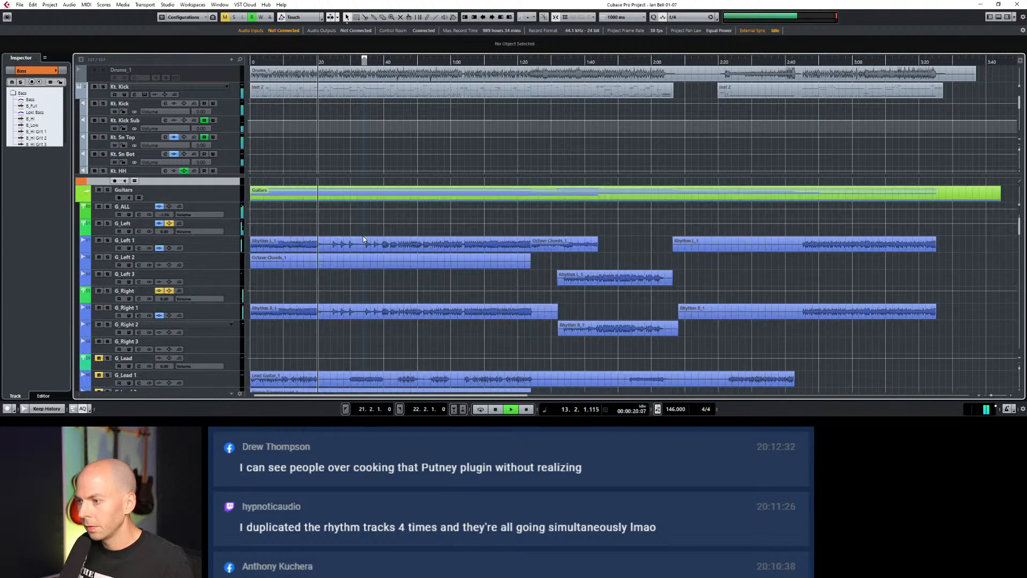
pyautogui.moveTo(338, 62); pyautogui.dragTo(379, 62)
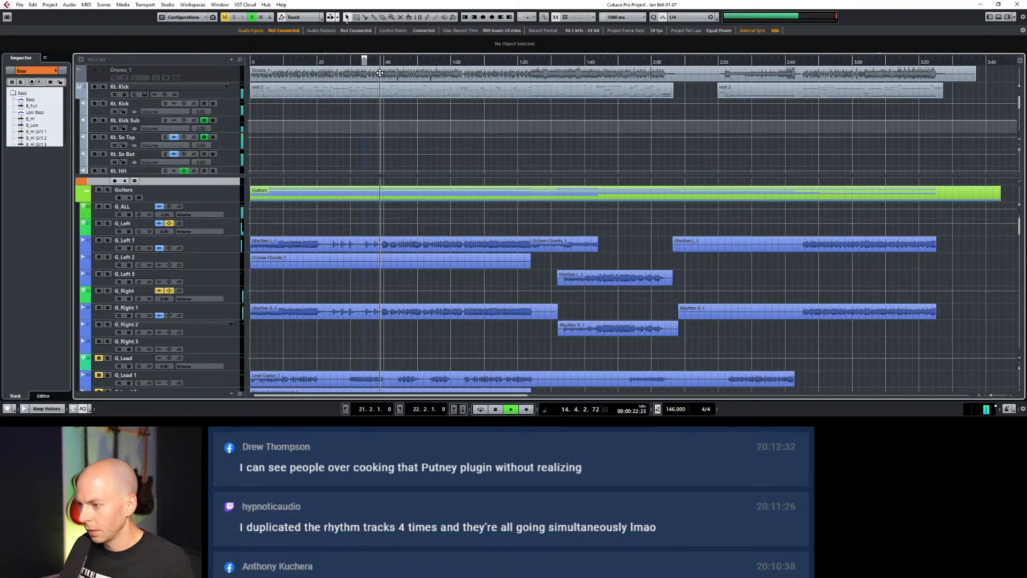
pyautogui.click(224, 245)
pyautogui.click(19, 160)
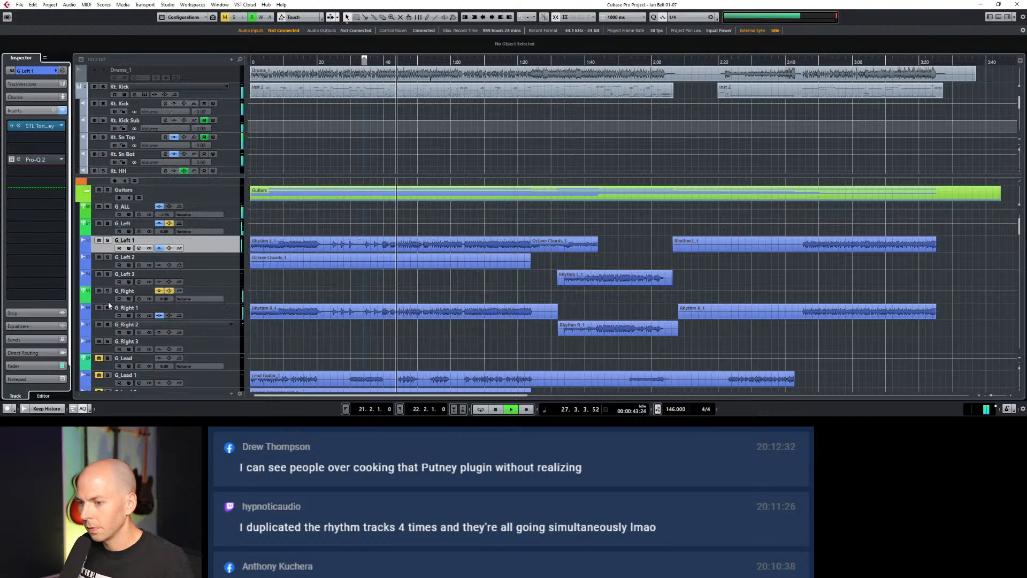
pyautogui.click(19, 159)
# Solo the G_Left group during playback and open its channel settings to show the equalizer.
pyautogui.click(235, 228)
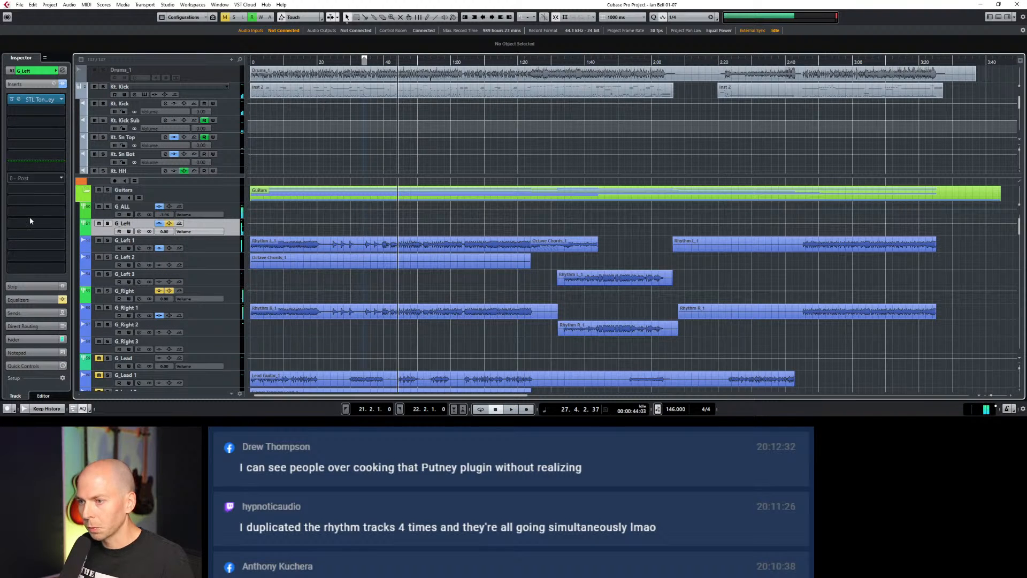
pyautogui.click(32, 300)
pyautogui.click(62, 71)
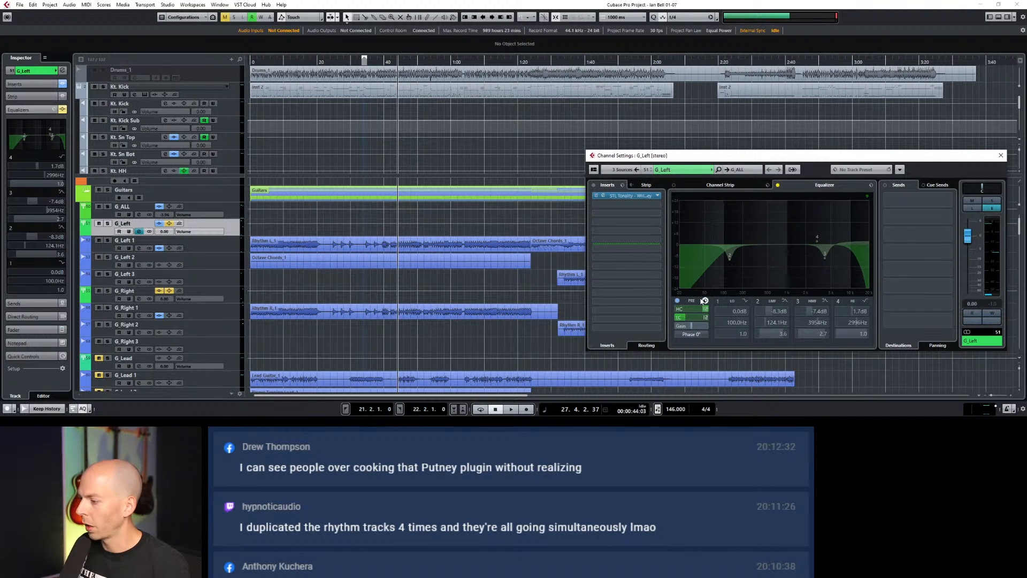
pyautogui.press('space')
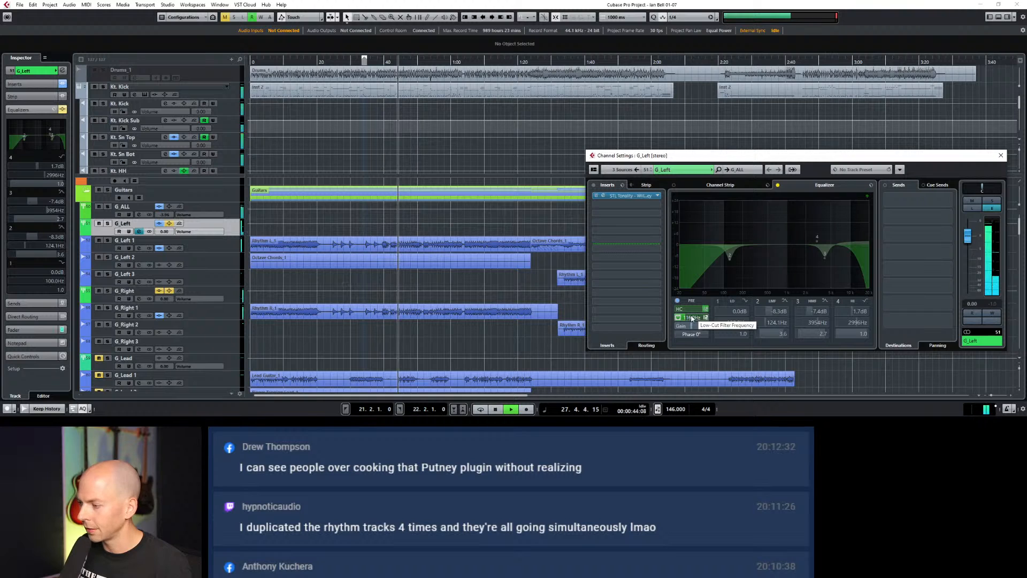
pyautogui.click(231, 229)
pyautogui.press('s')
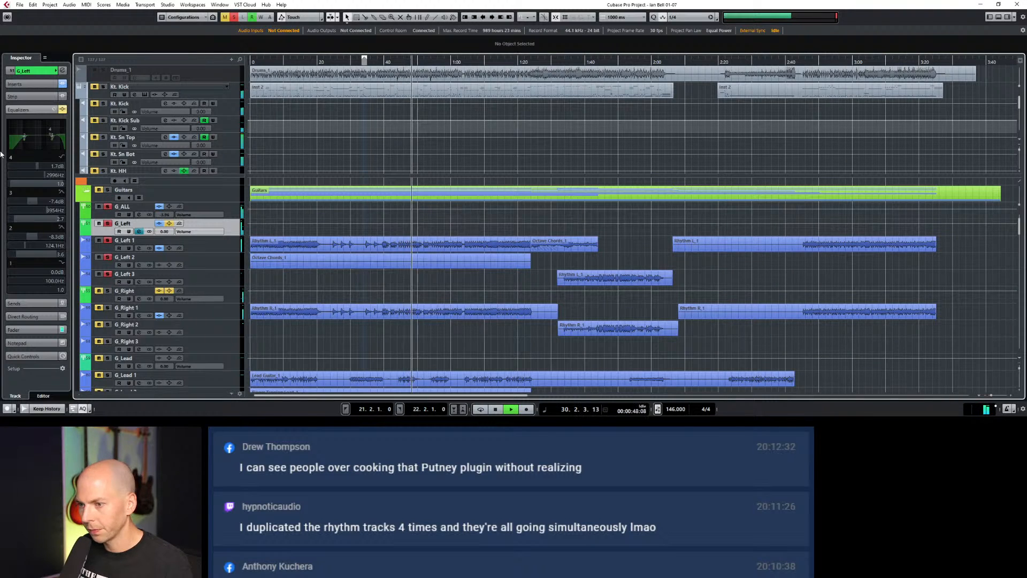
pyautogui.click(62, 71)
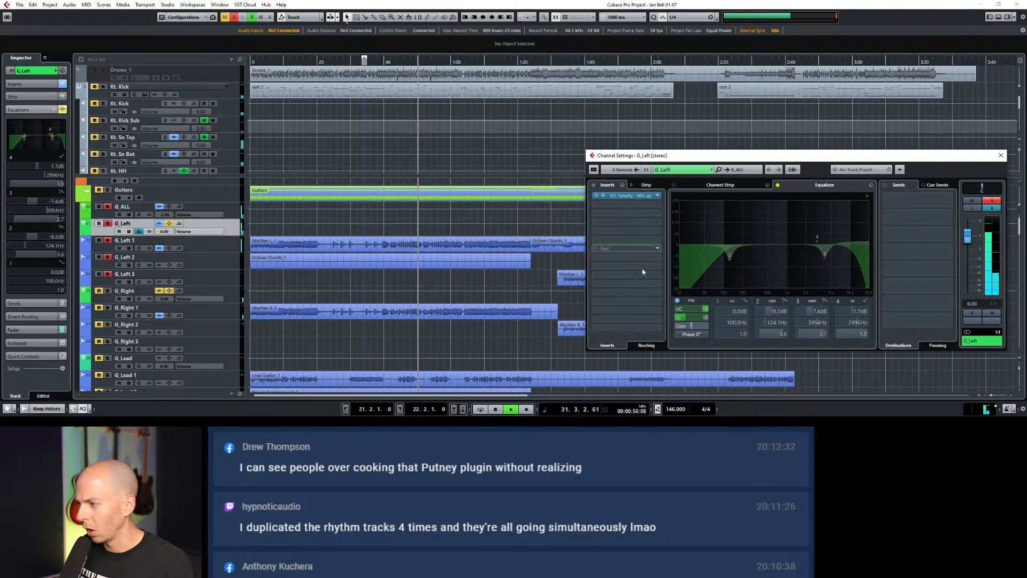
# Compare G_Left with its low-cut filter off and on, and set the low-cut frequency to 100 Hz.
pyautogui.click(678, 317)
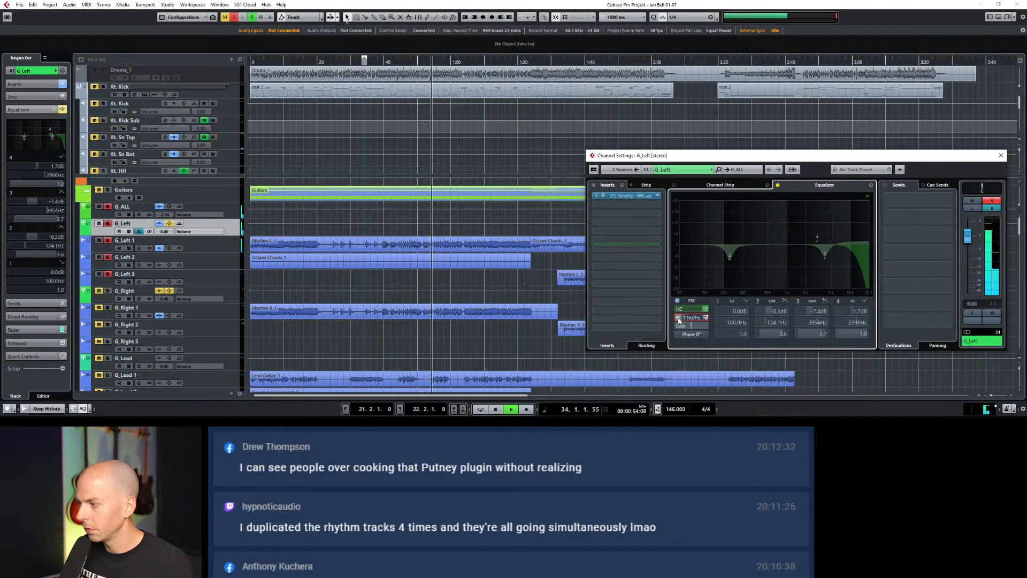
pyautogui.click(678, 318)
pyautogui.press('space')
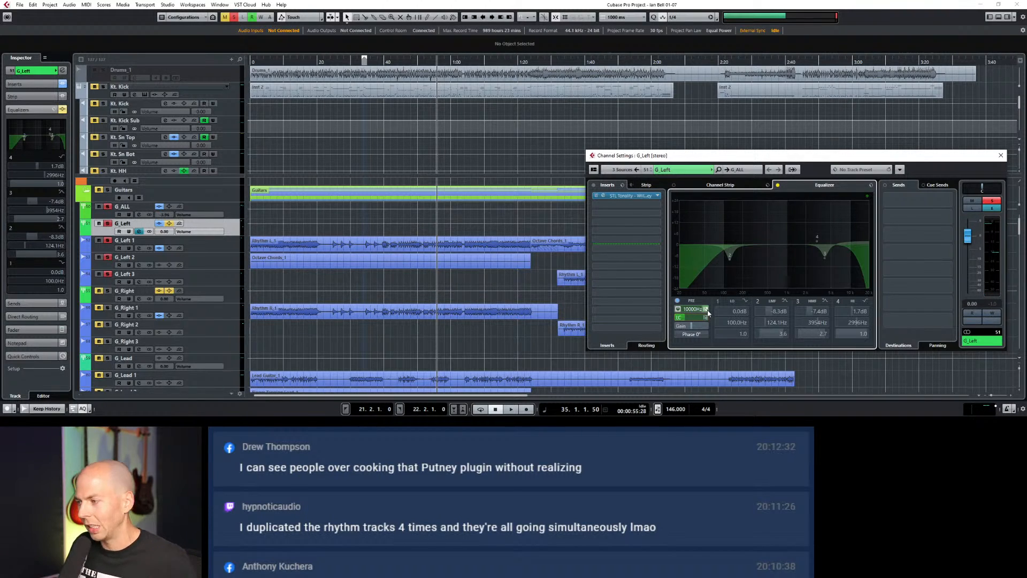
pyautogui.doubleClick(690, 317)
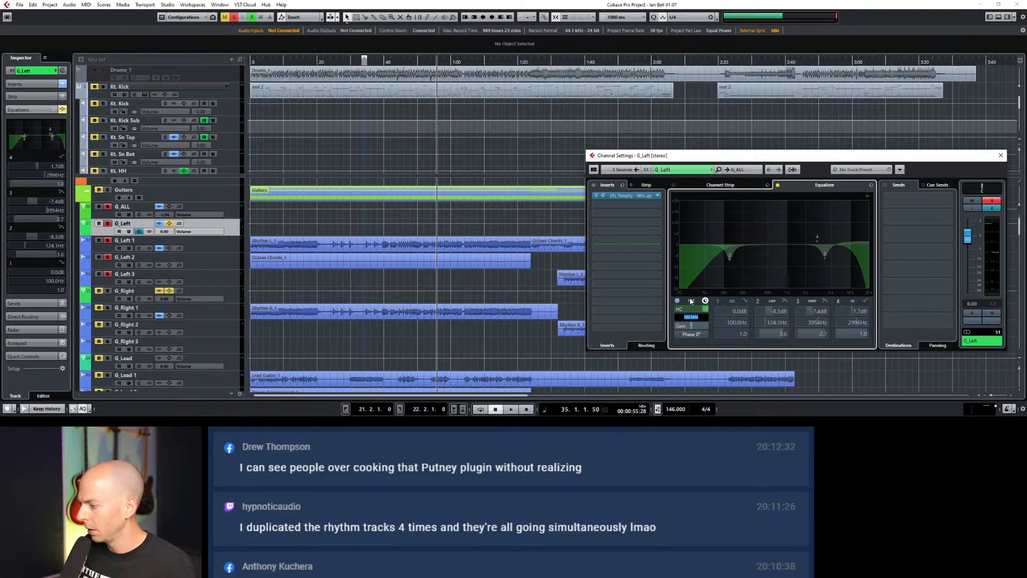
pyautogui.write('100')
pyautogui.press('Return')
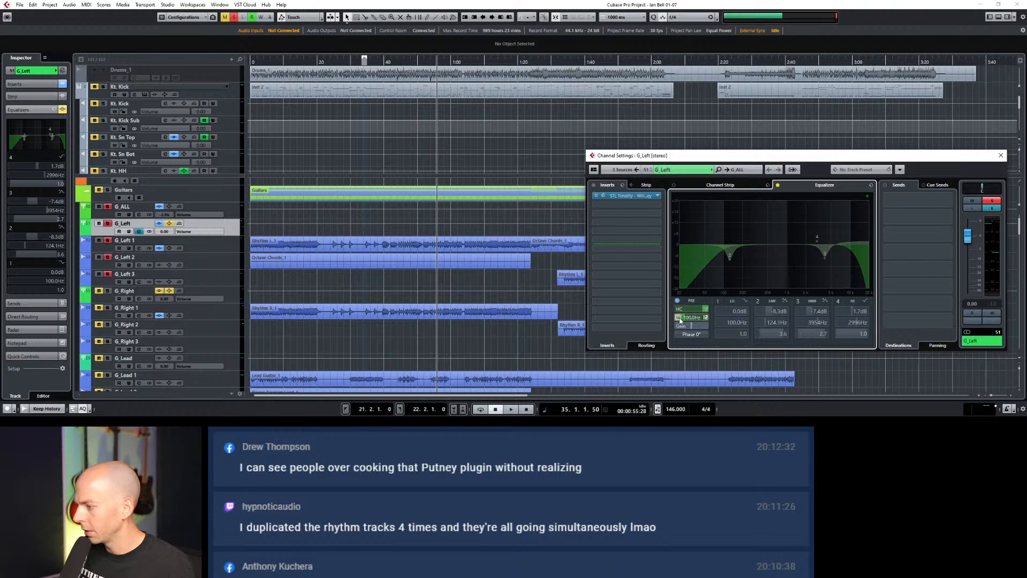
# Play G_Left and compare its sound with the high-cut filter and the equalizer bands switched off and on.
pyautogui.press('space')
pyautogui.press('space')
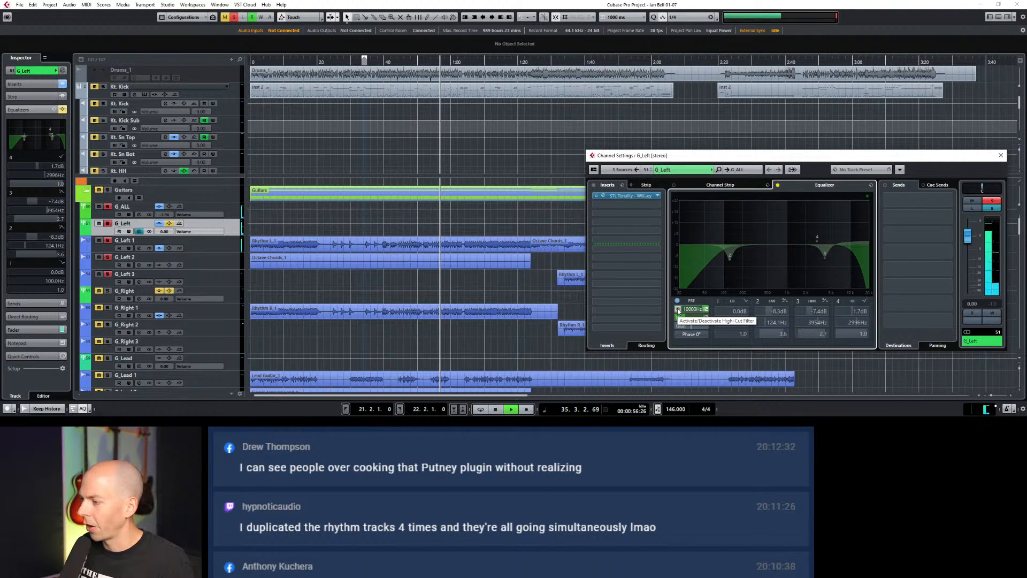
pyautogui.click(679, 311)
pyautogui.click(679, 311)
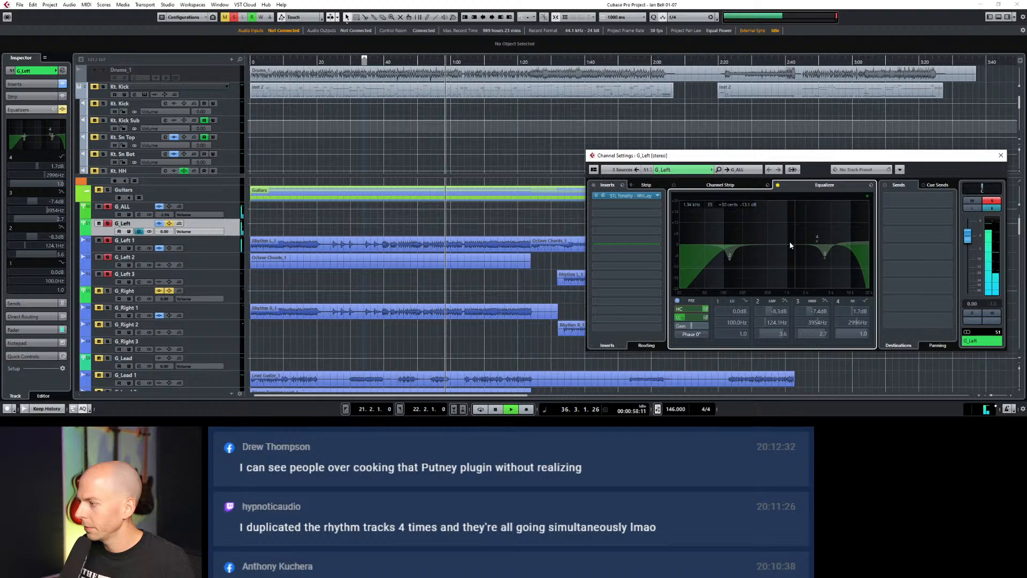
pyautogui.click(778, 186)
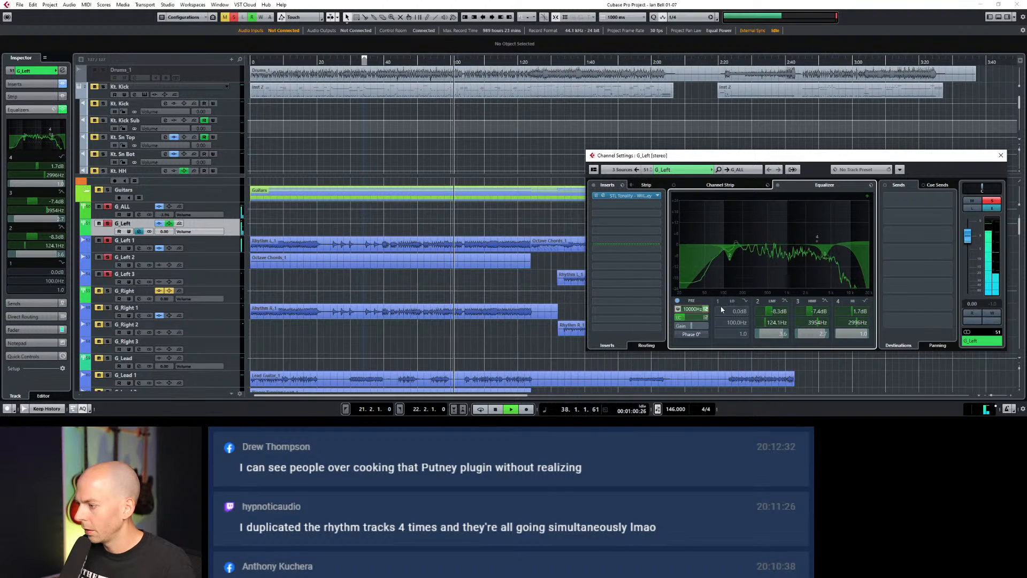
pyautogui.press('space')
pyautogui.click(778, 185)
pyautogui.press('space')
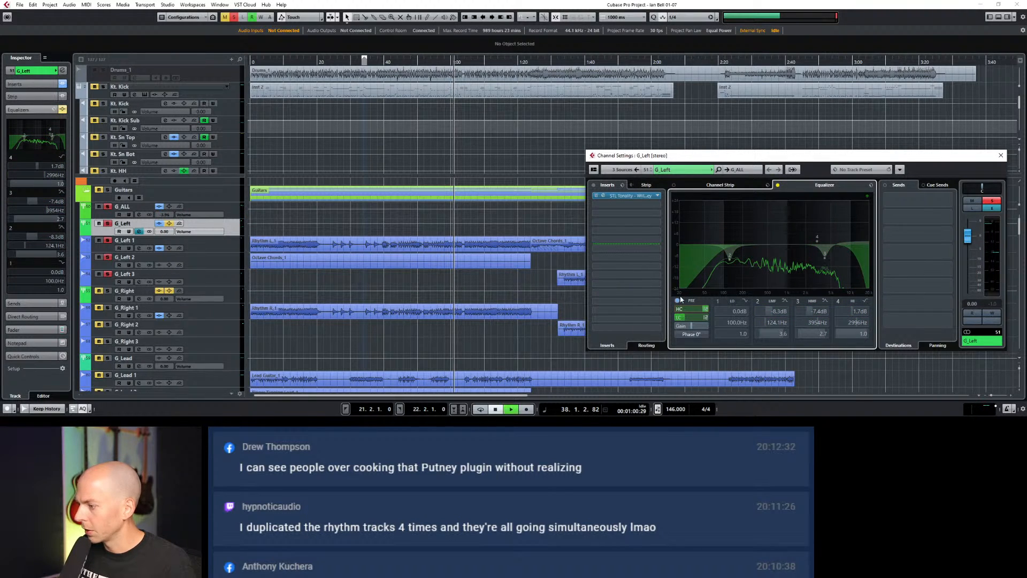
# Bypass and re-enable G_Left's Pre filter section and high-cut filter during playback to compare the sound.
pyautogui.click(678, 301)
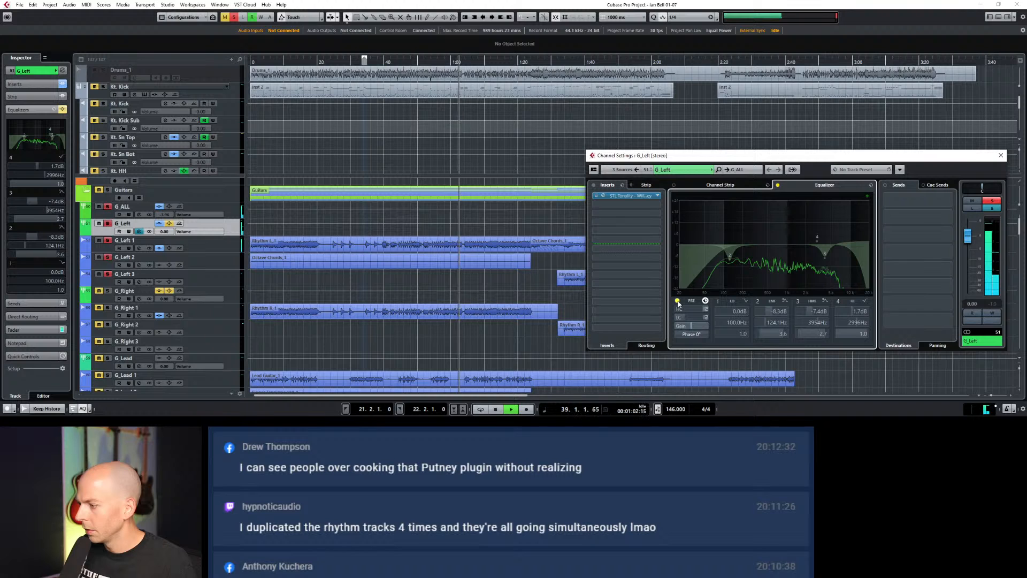
pyautogui.click(677, 301)
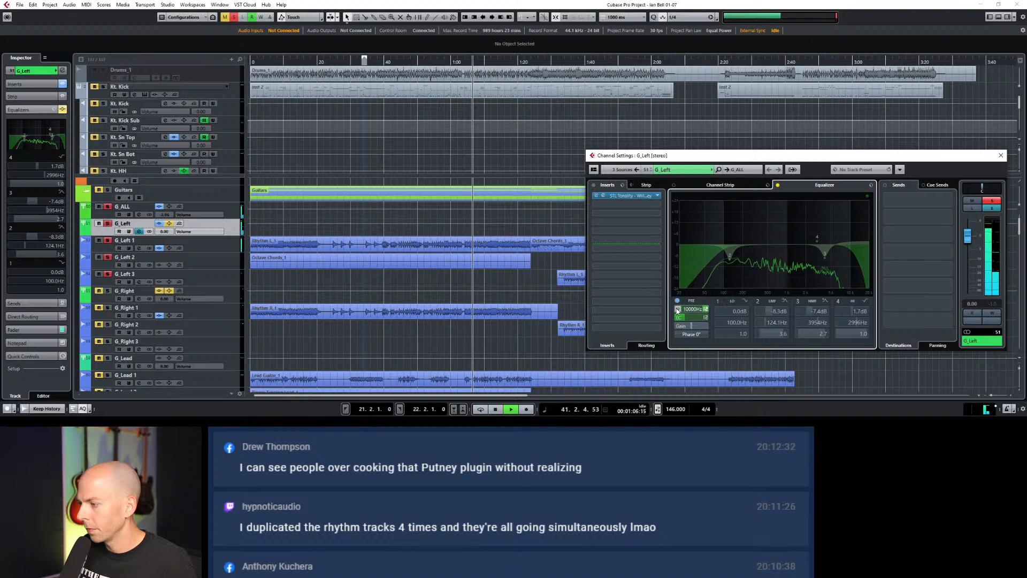
pyautogui.click(678, 309)
pyautogui.click(678, 309)
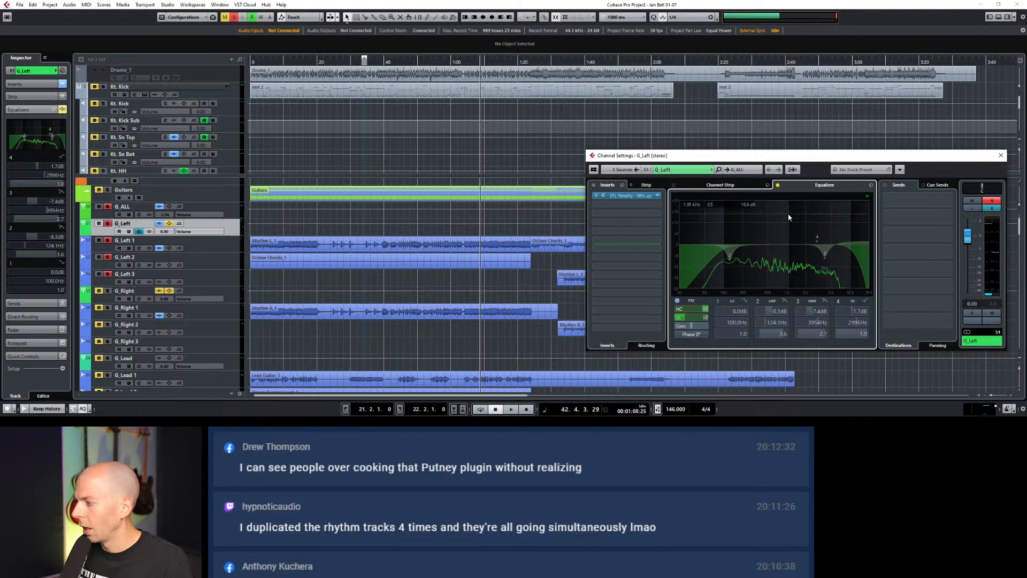
# Take G_Left's equalizer out of bypass and switch off bands 4 and 2.
pyautogui.click(777, 185)
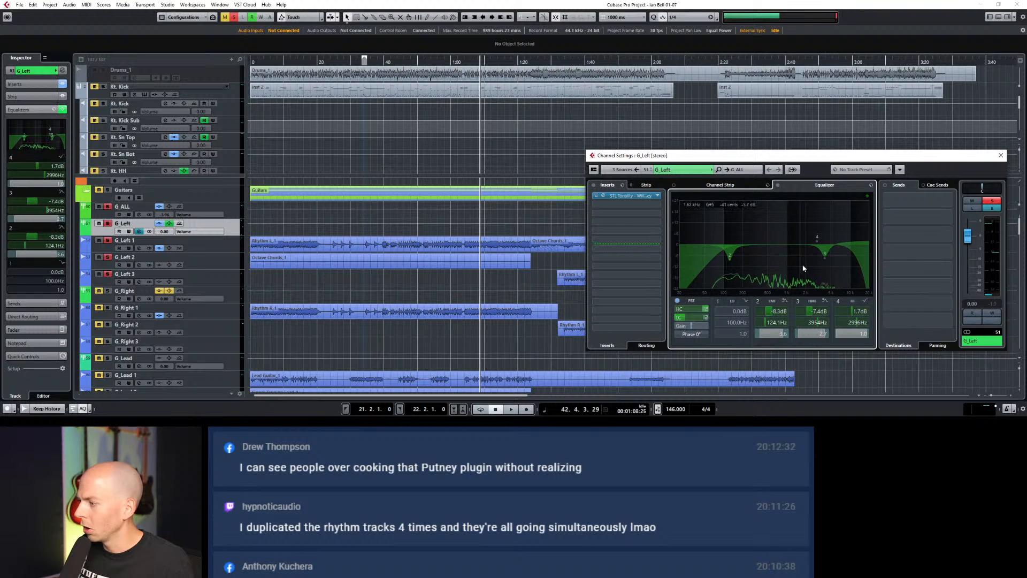
pyautogui.click(839, 302)
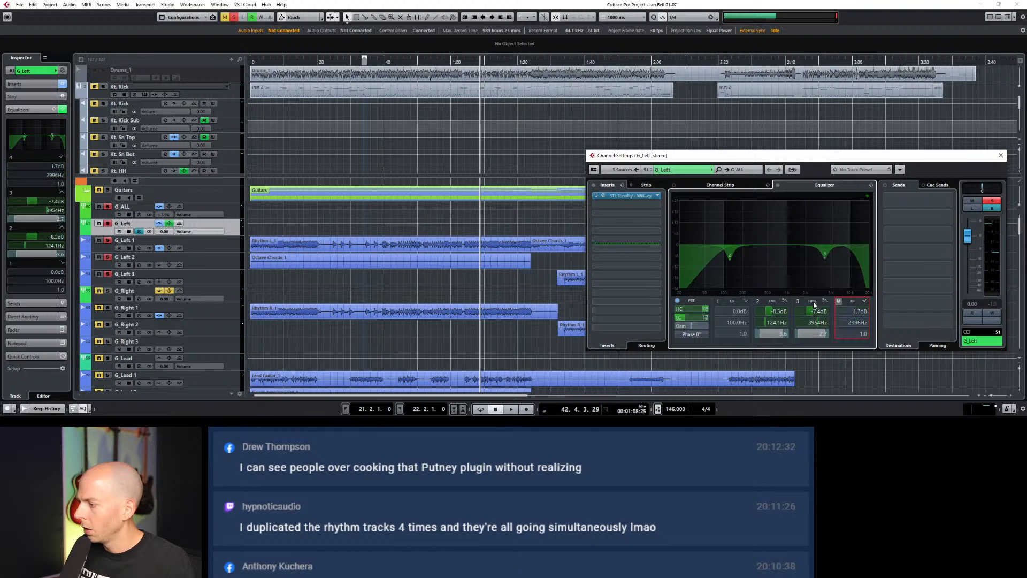
pyautogui.click(758, 301)
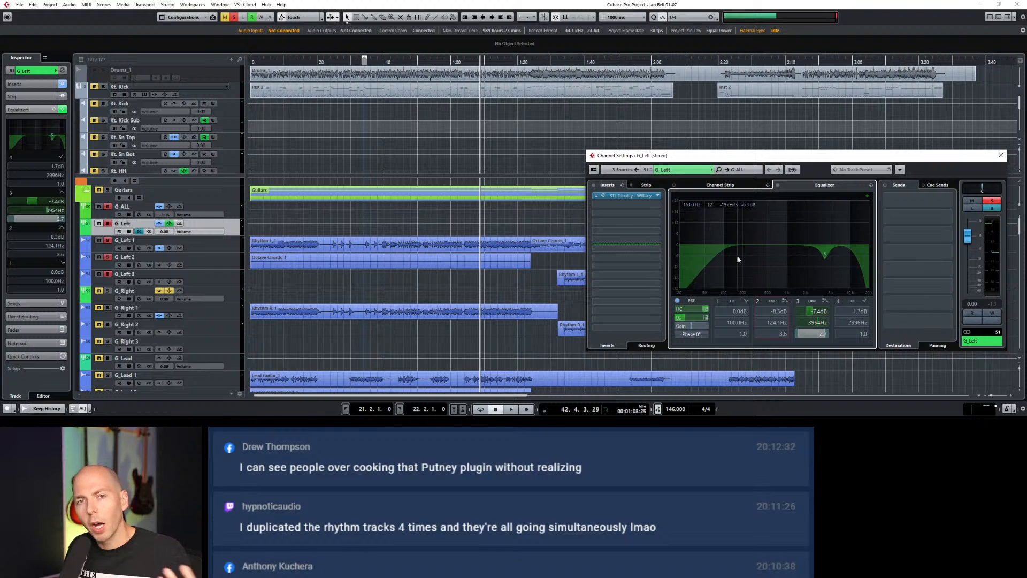
# Boost EQ band 2 about 15.5 dB at 181 Hz to hear the resonance, and cut it there by 7.6 dB.
pyautogui.press('space')
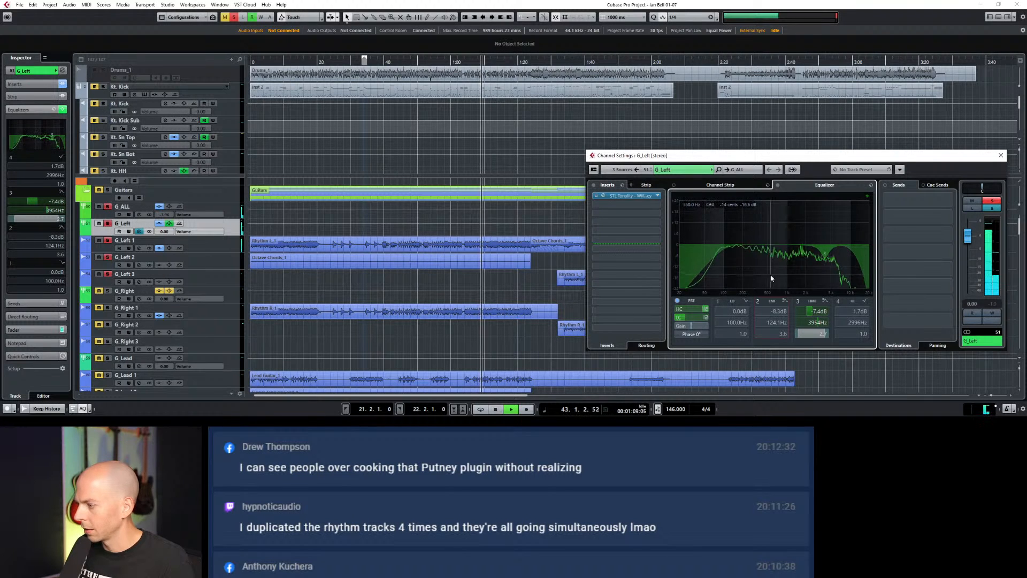
pyautogui.moveTo(756, 246); pyautogui.dragTo(741, 217)
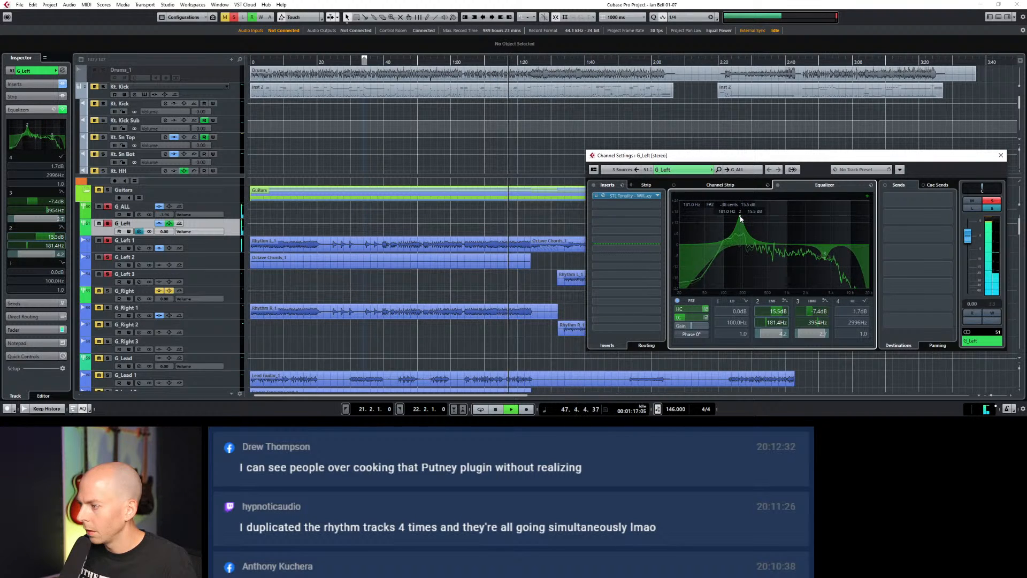
pyautogui.press('space')
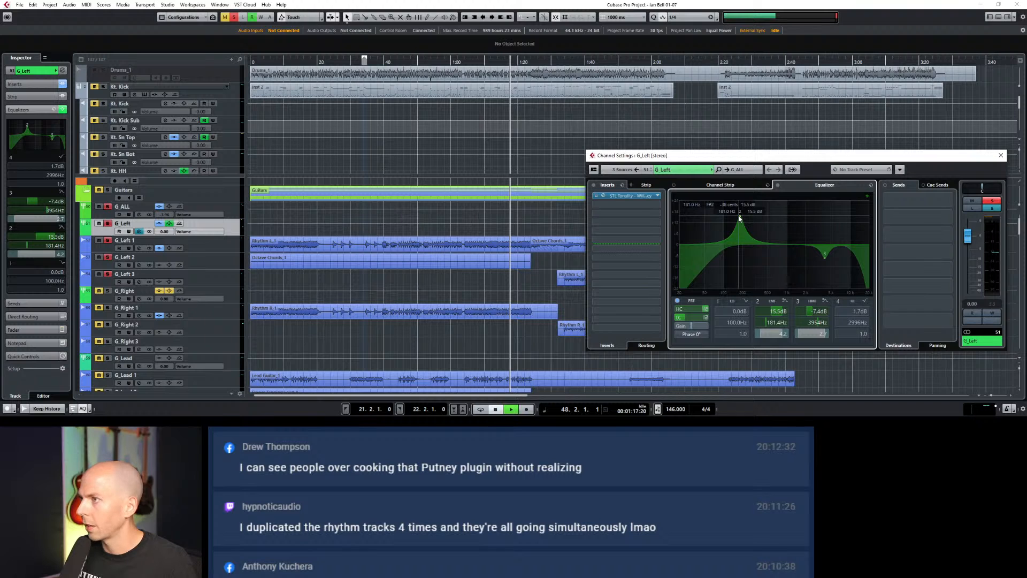
pyautogui.moveTo(740, 219); pyautogui.dragTo(742, 261)
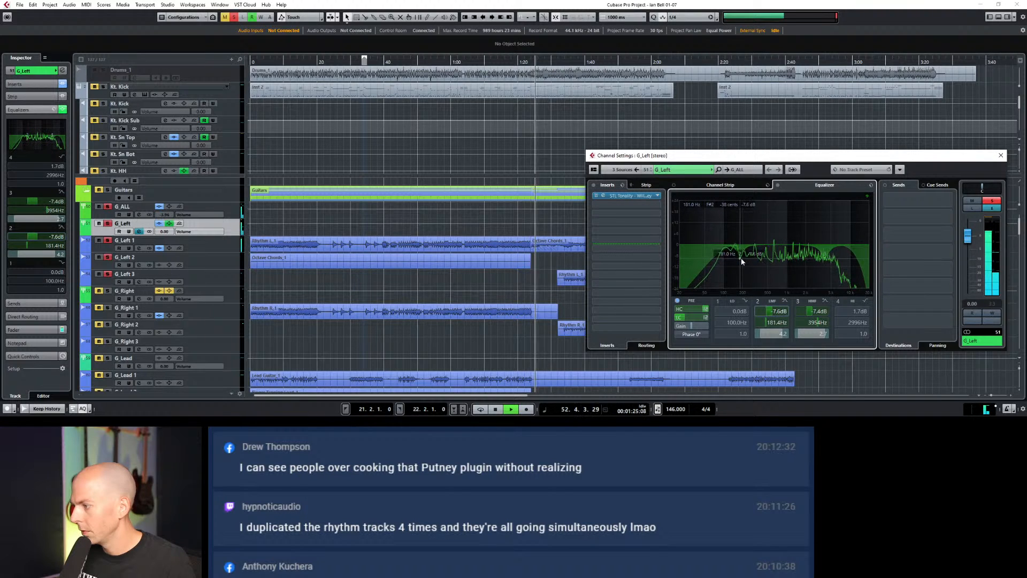
pyautogui.press('space')
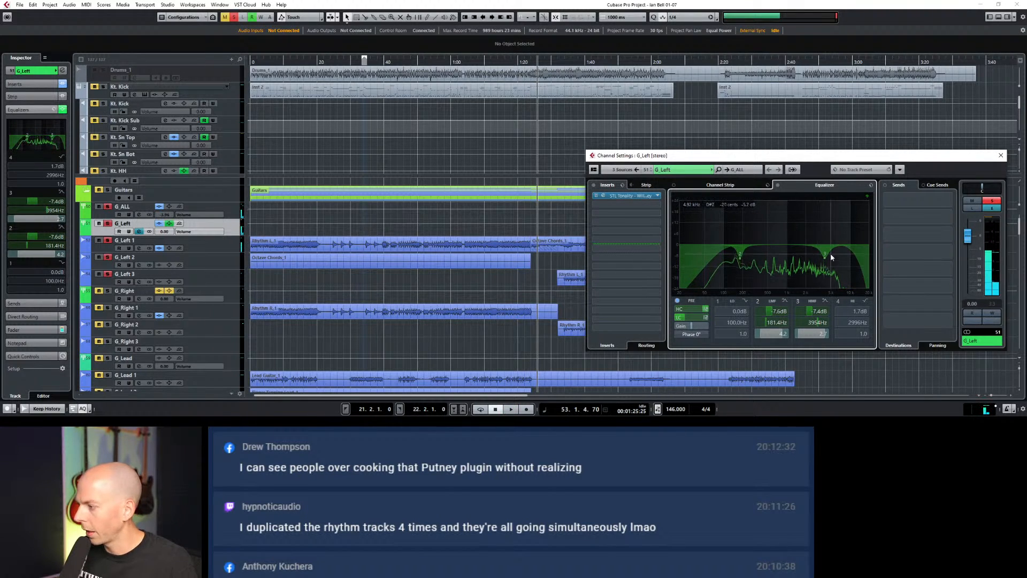
# Audition EQ band 3 at about 3.95 kHz flat and boosted about 15.5 dB, and cut it by 7.4 dB.
pyautogui.moveTo(821, 257); pyautogui.dragTo(824, 250)
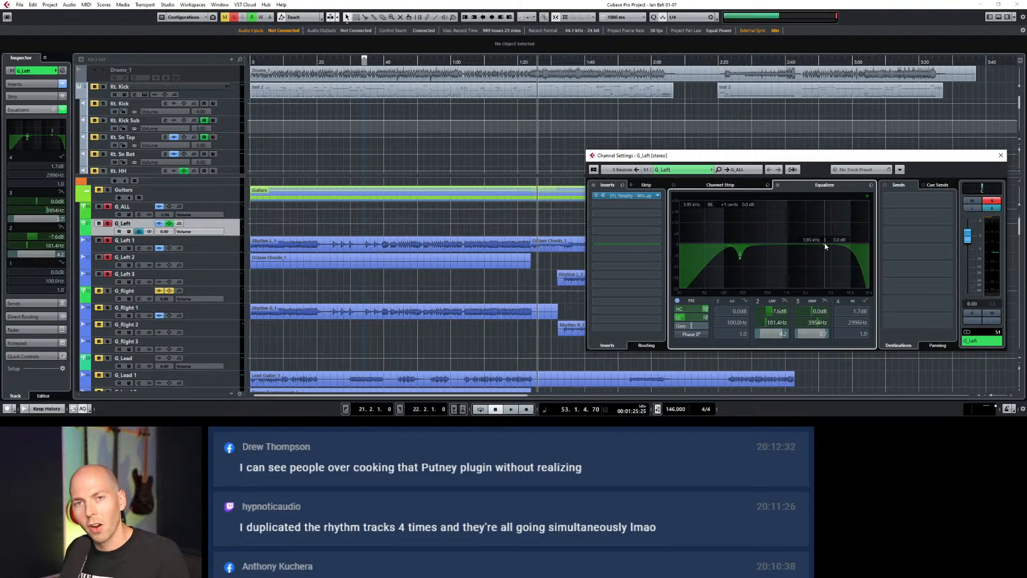
pyautogui.moveTo(826, 248); pyautogui.dragTo(828, 216)
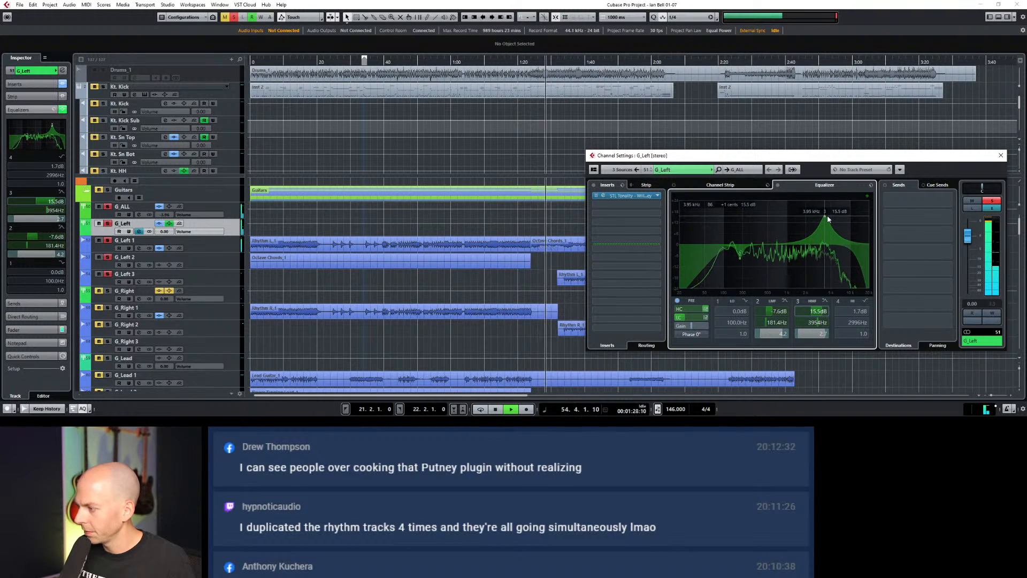
pyautogui.press('space')
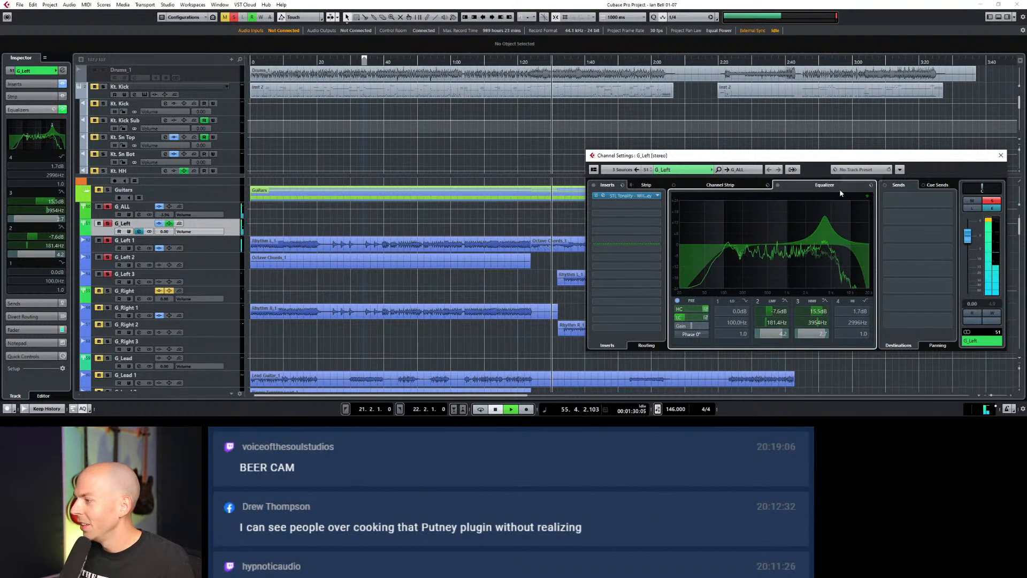
pyautogui.moveTo(825, 218); pyautogui.dragTo(824, 257)
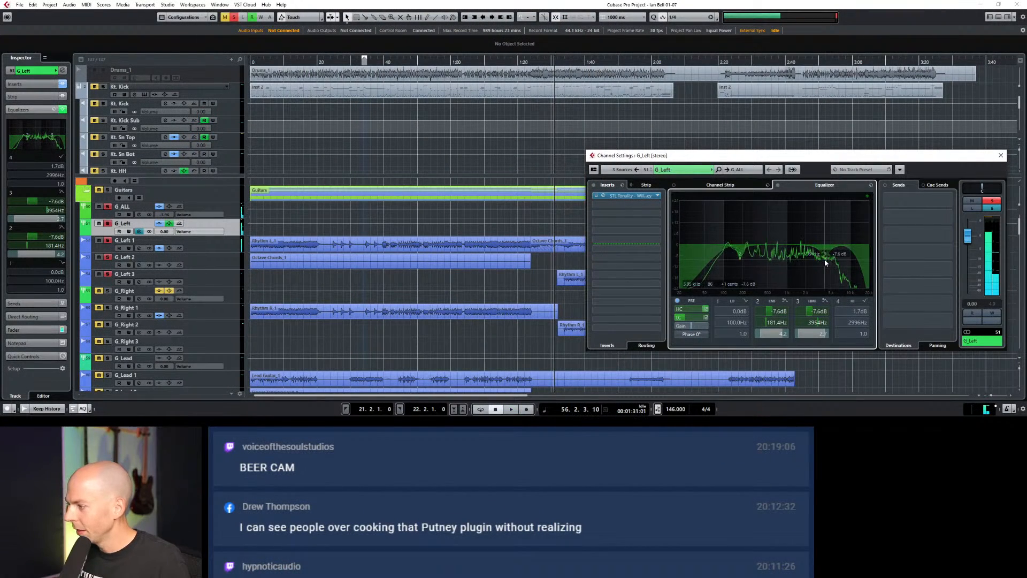
pyautogui.moveTo(824, 254)
pyautogui.mouseDown()
pyautogui.moveTo(826, 230)
pyautogui.moveTo(828, 247)
pyautogui.mouseUp()
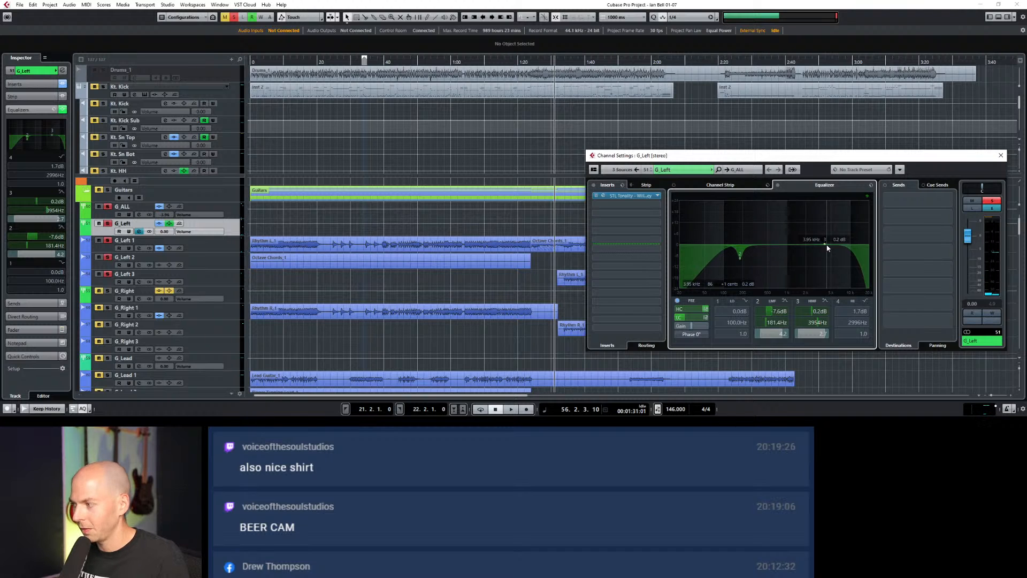
pyautogui.moveTo(828, 248)
pyautogui.mouseDown()
pyautogui.moveTo(828, 238)
pyautogui.moveTo(826, 263)
pyautogui.mouseUp()
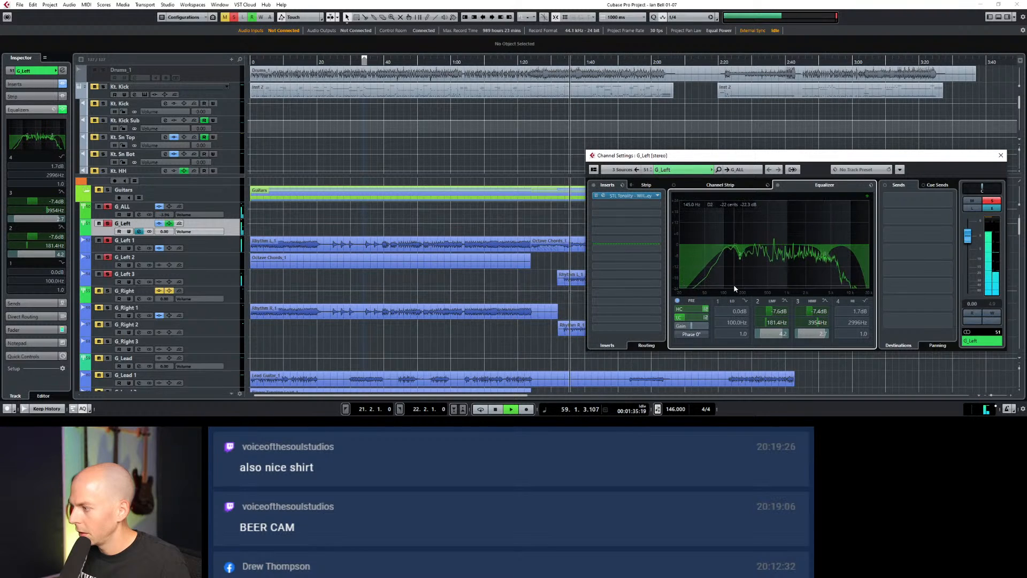
# Play G_Left from about 7 seconds, reopen its channel settings, and compare the sound with EQ band 3 off and on.
pyautogui.moveTo(332, 61); pyautogui.dragTo(302, 56)
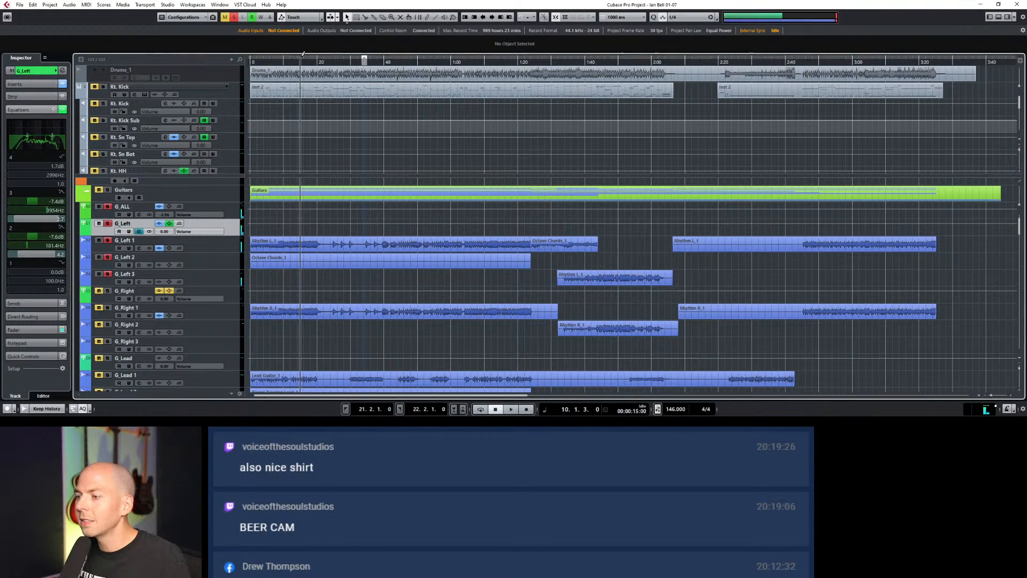
pyautogui.doubleClick(274, 61)
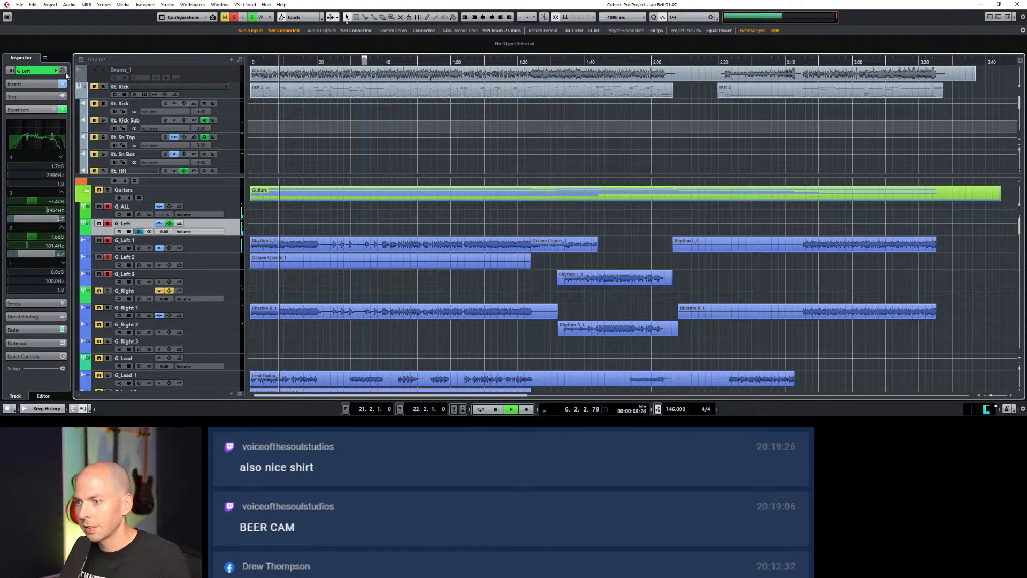
pyautogui.click(64, 70)
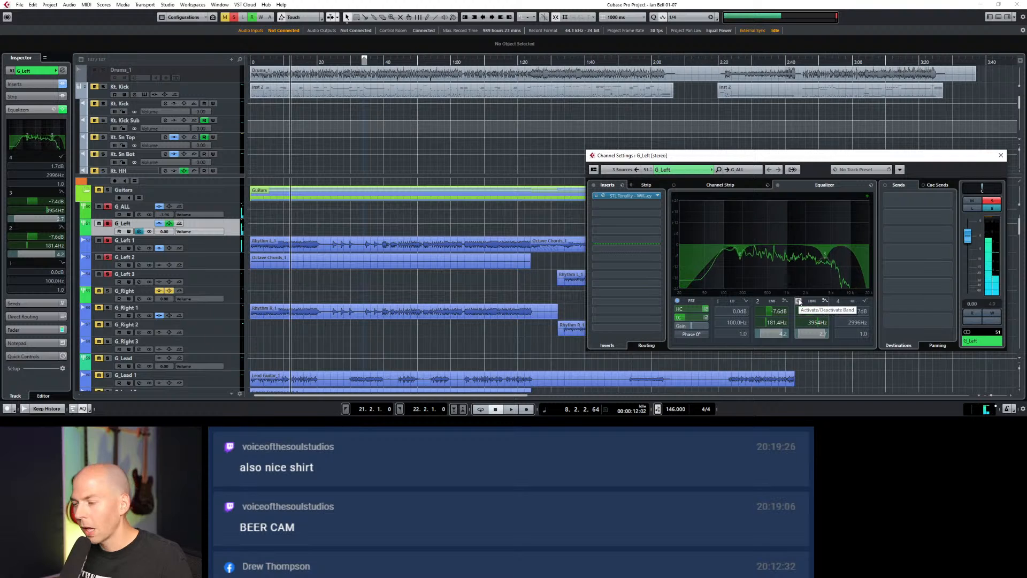
pyautogui.click(799, 301)
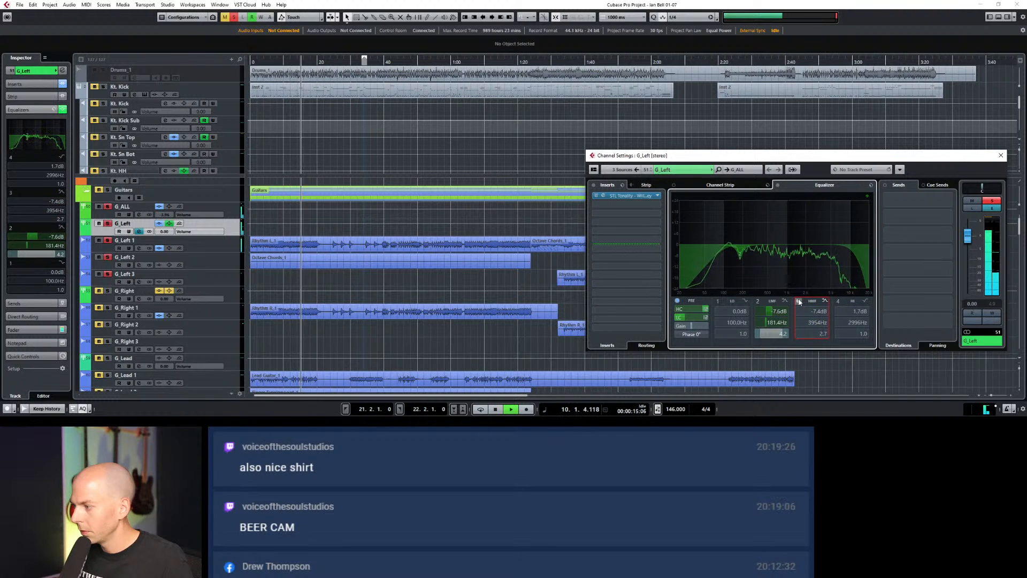
pyautogui.click(799, 301)
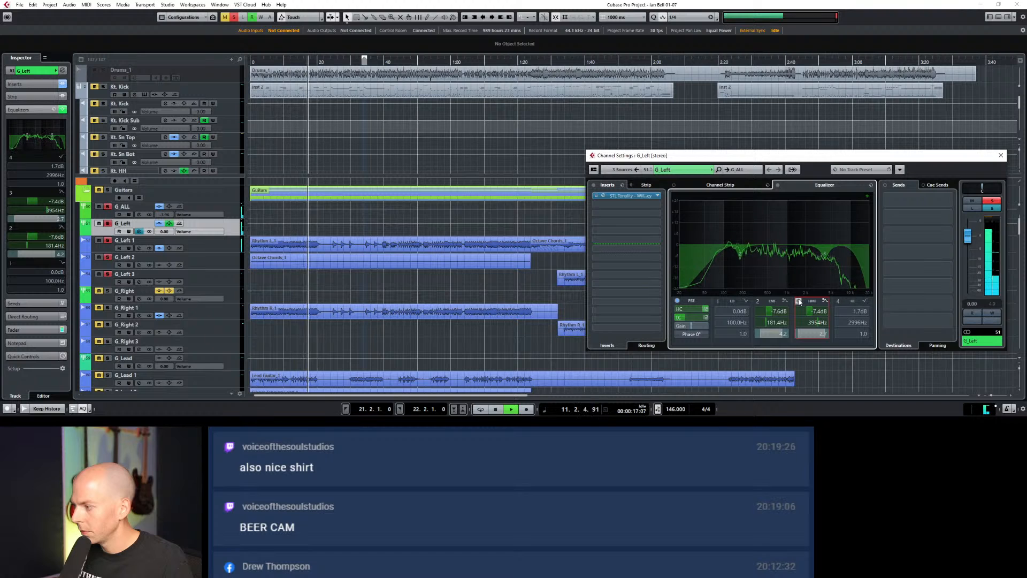
pyautogui.press('space')
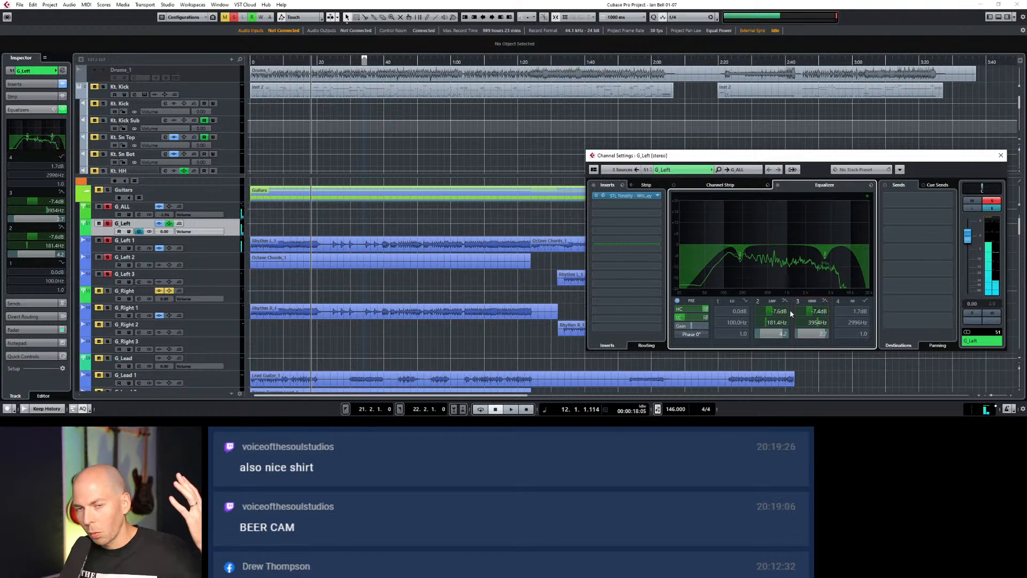